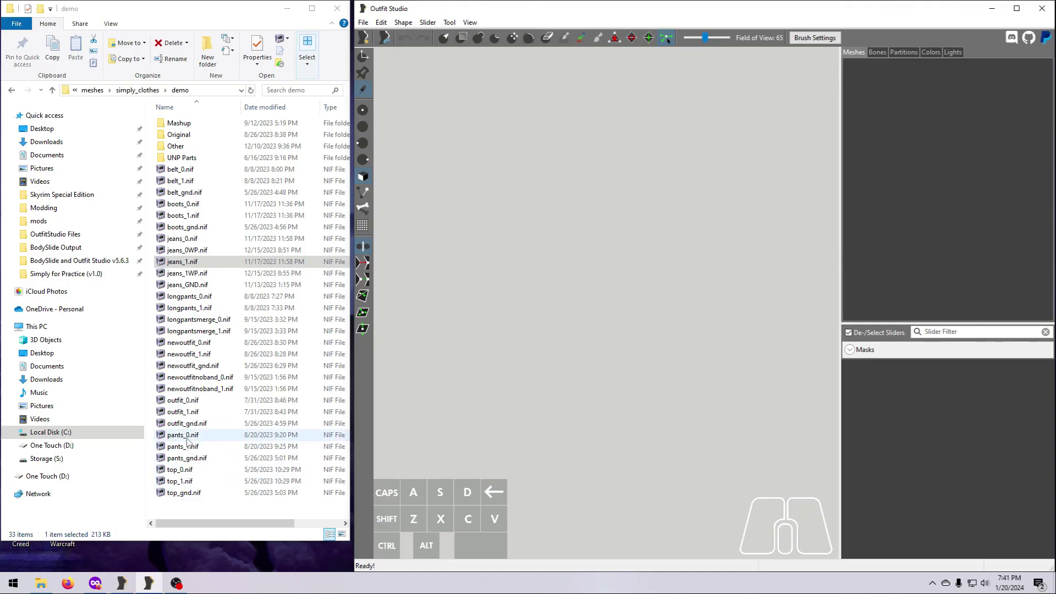
Load pants_0.nif and top_0.nif from the demo folder into the outfit project, along with the BRA mesh.
left_click_drag(187, 438, 574, 352)
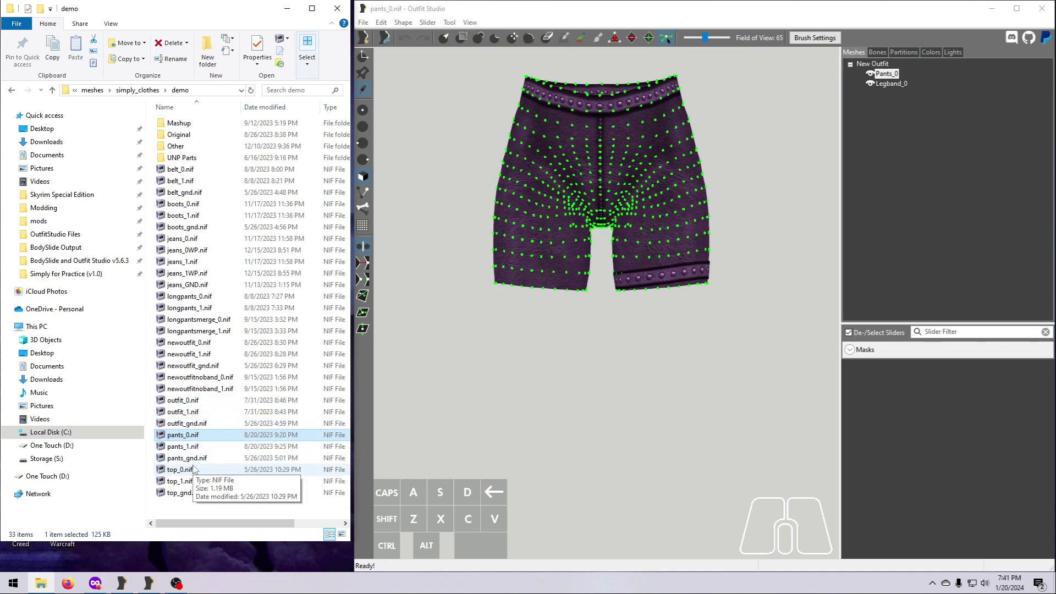
left_click_drag(179, 469, 602, 330)
middle_click_drag(604, 326, 605, 397)
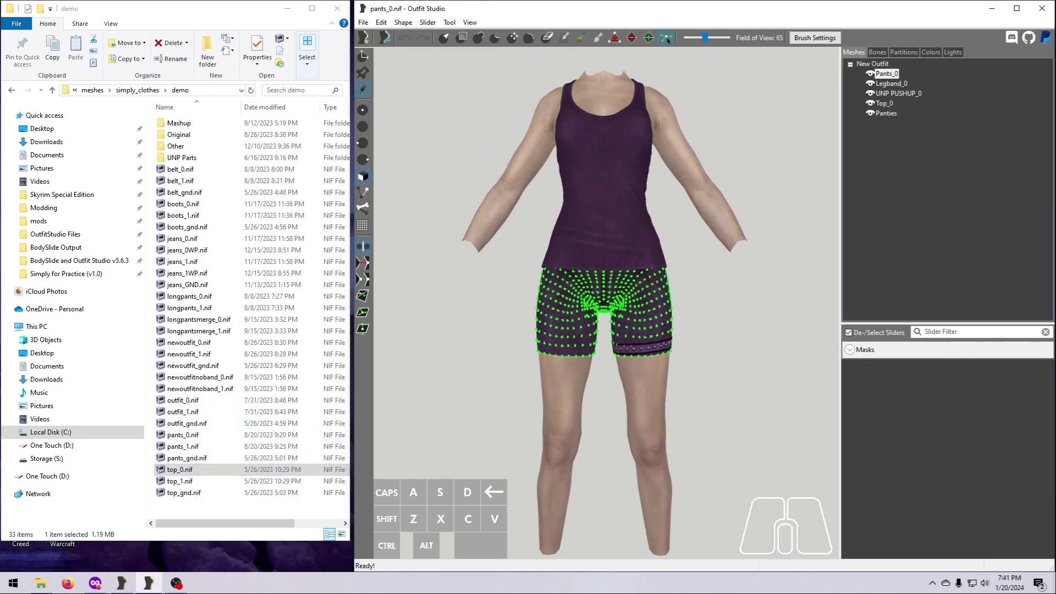
left_click_drag(1055, 270, 682, 278)
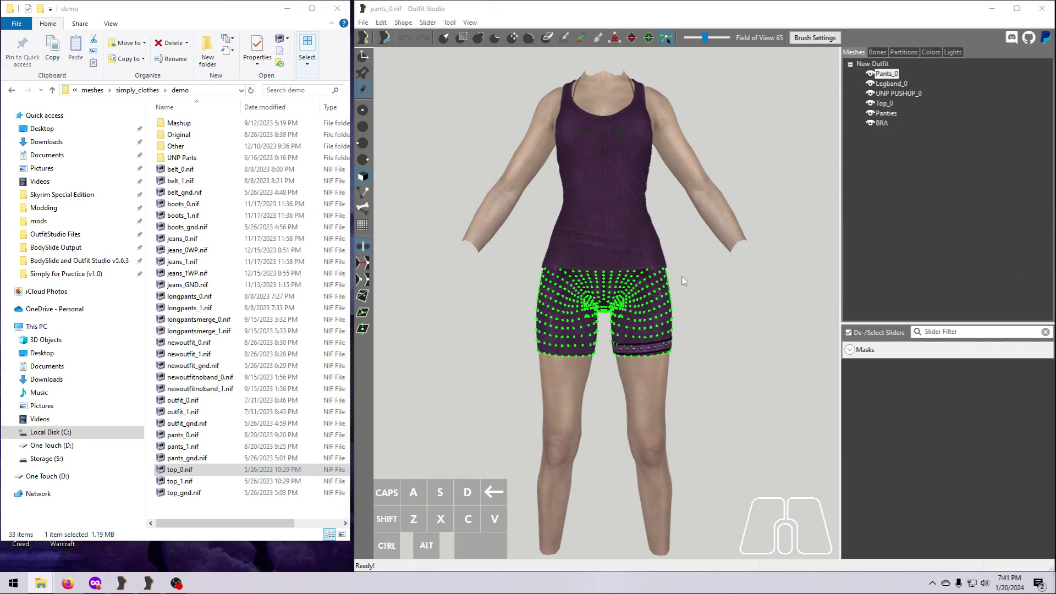
Hide the Top_0 mesh and rename the Pants_0 shape to Shorts_0.
left_click(871, 104)
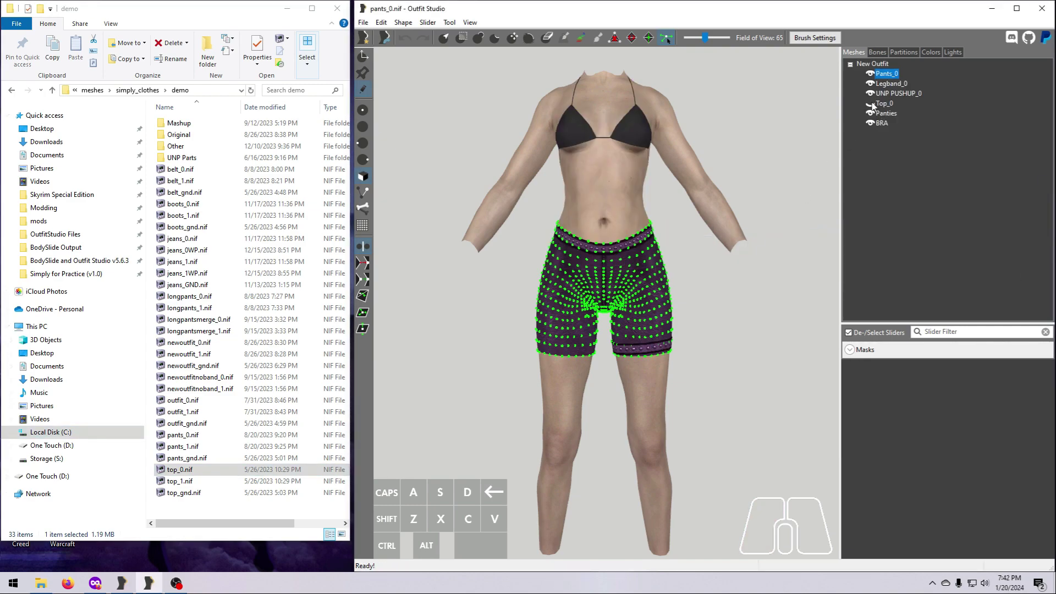
right_click(889, 78)
left_click(911, 166)
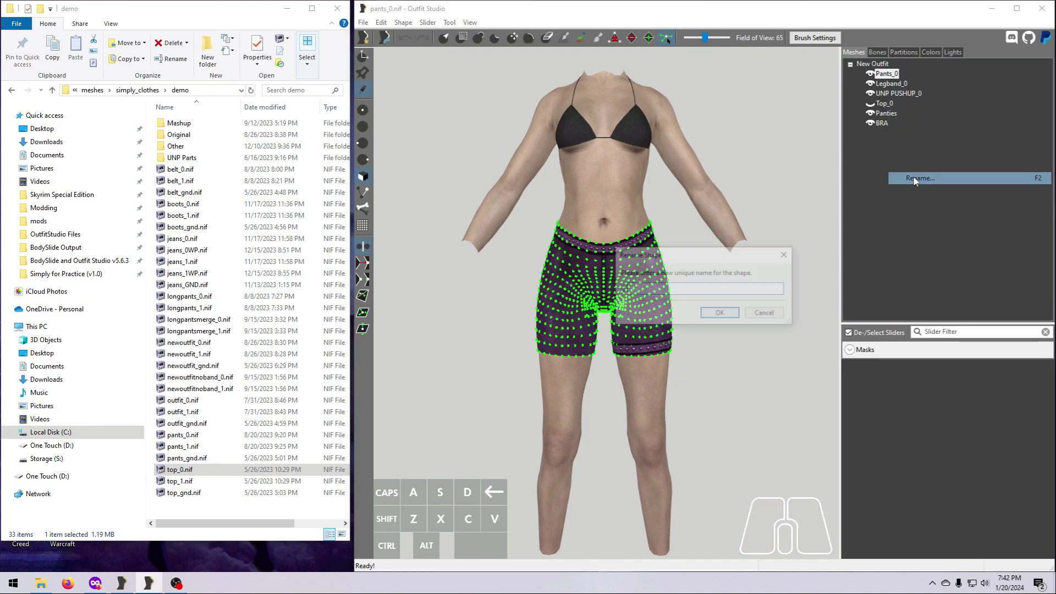
type("Sh")
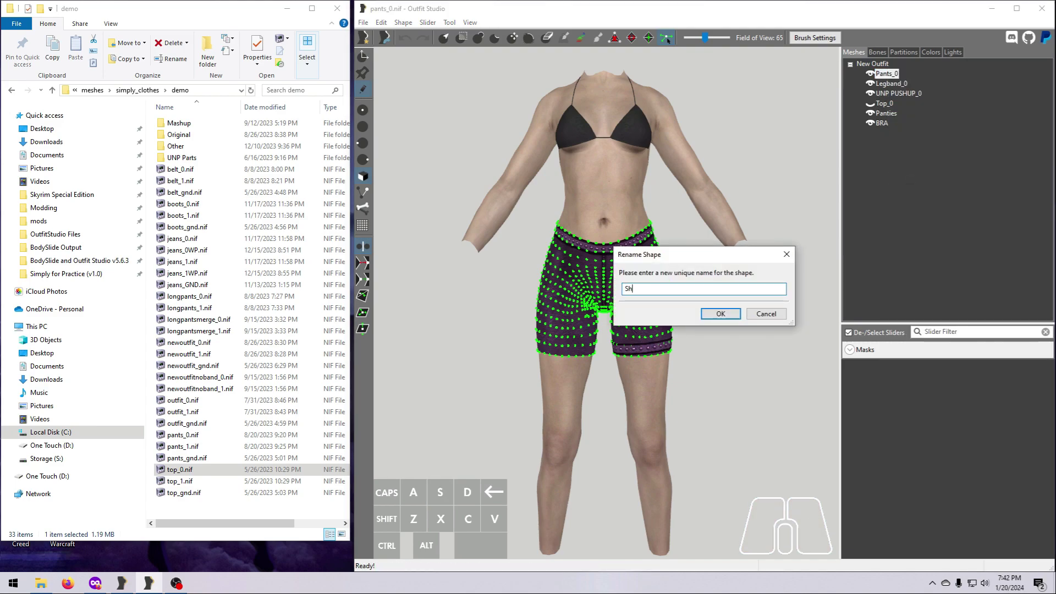
type("orts_0")
key("Return")
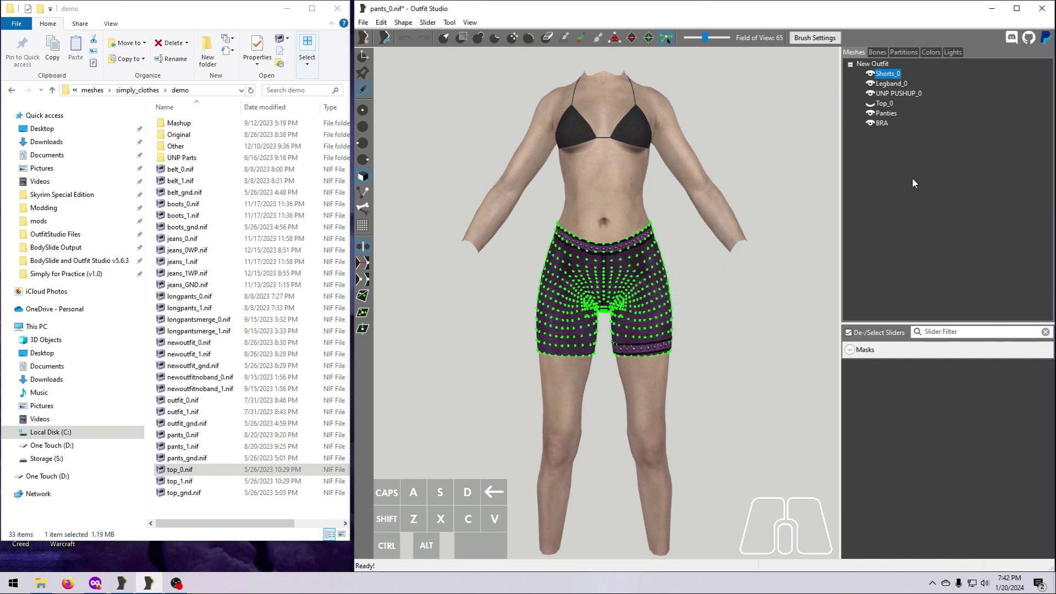
Using the Mask Brush at a smaller size, mask the bottom row of vertices along the front of the shorts' leg hems.
scroll(708, 396, "up", 5)
middle_click_drag(708, 397, 698, 274)
scroll(698, 274, "up", 2)
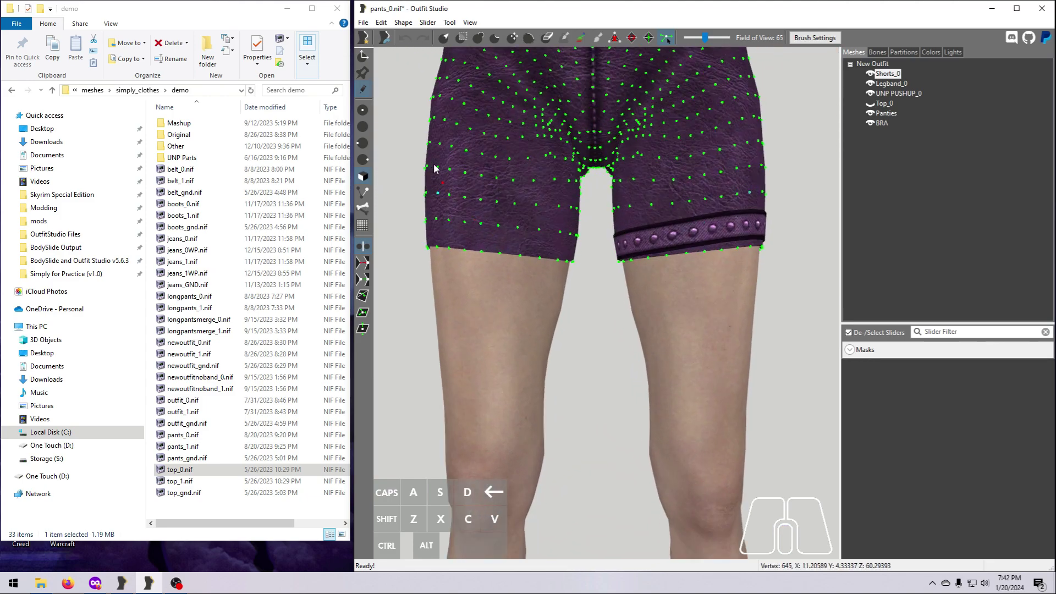
left_click(363, 90)
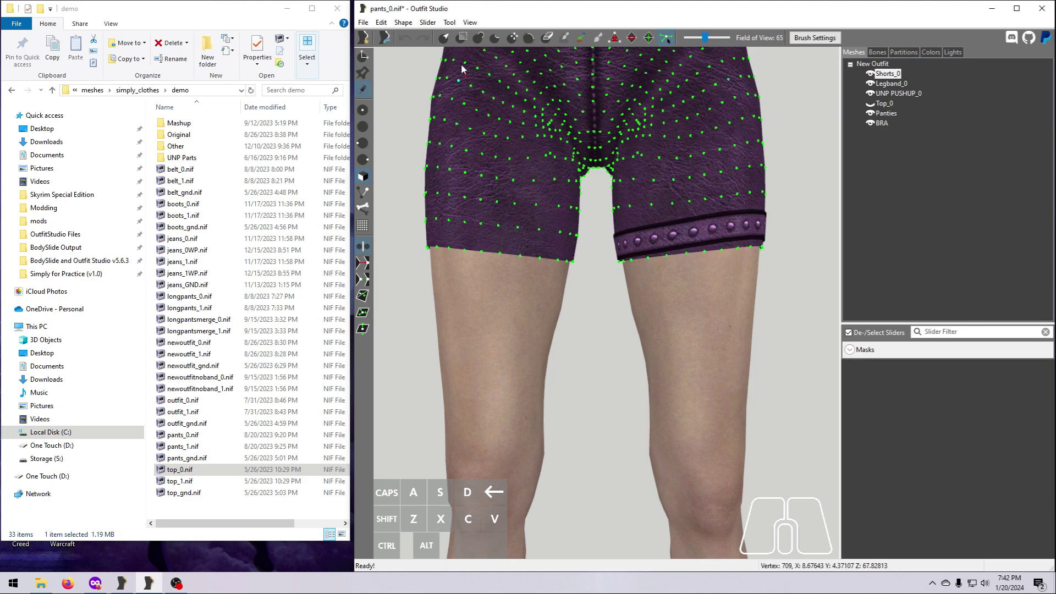
left_click(461, 38)
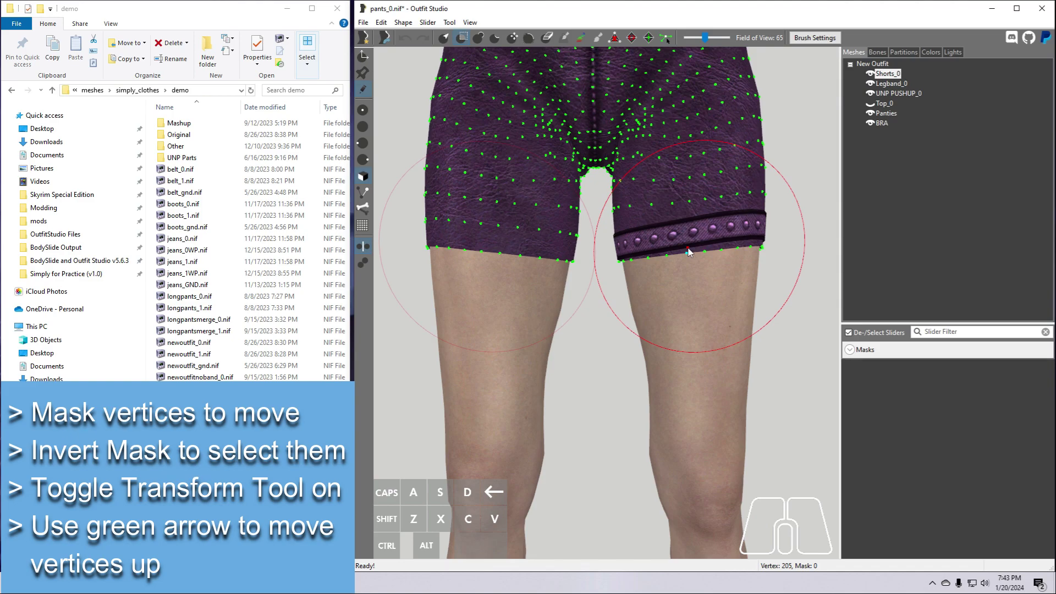
key("s")
scroll(690, 253, "down", 5)
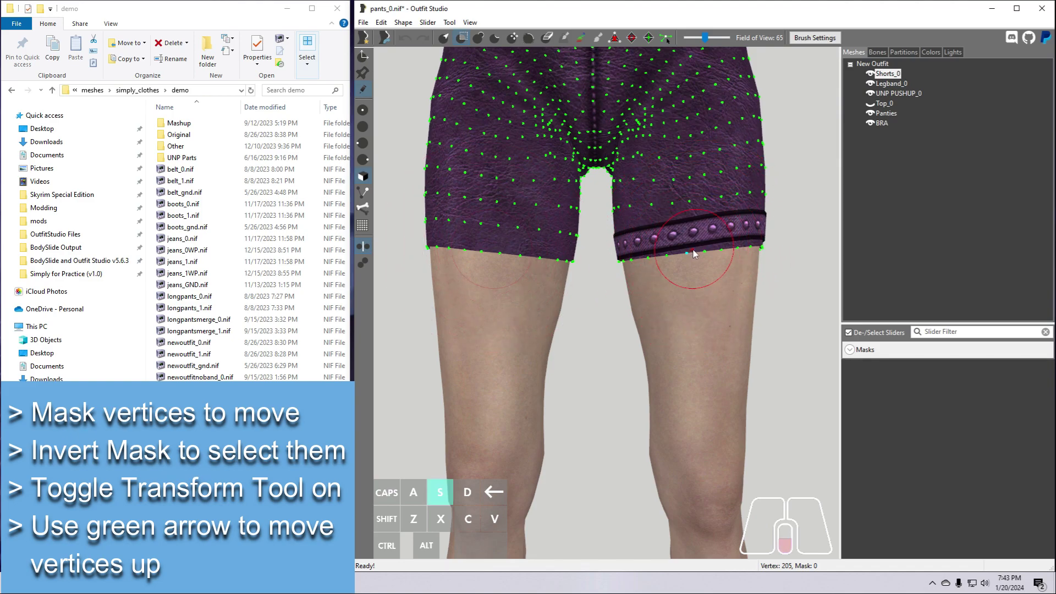
mouse_move(693, 253)
left_mouse_down()
mouse_move(659, 257)
mouse_move(750, 249)
left_mouse_up()
right_click_drag(736, 352, 644, 349)
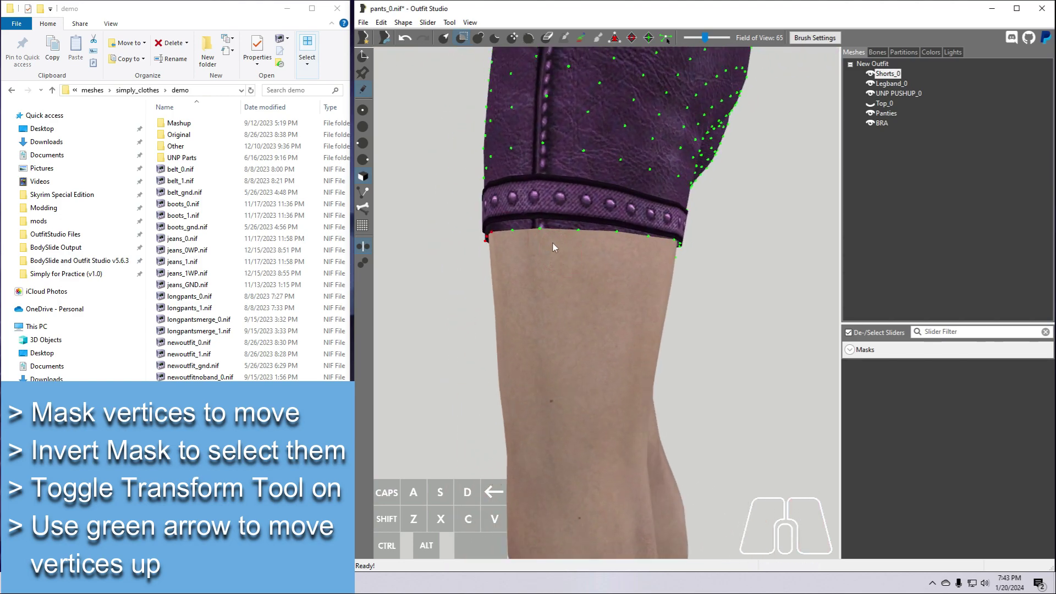
Mask the remaining bottom-row hem vertices around the outer side and back of both shorts legs.
left_click(538, 230)
right_click_drag(559, 346, 515, 342)
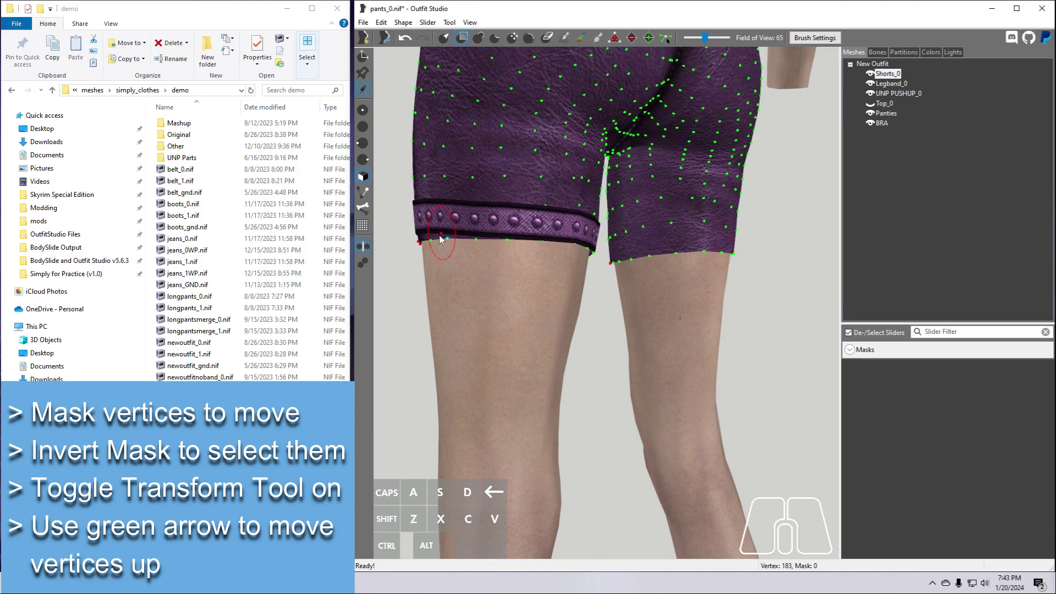
left_click_drag(440, 236, 543, 253)
right_click_drag(553, 322, 512, 324)
left_click_drag(499, 258, 529, 255)
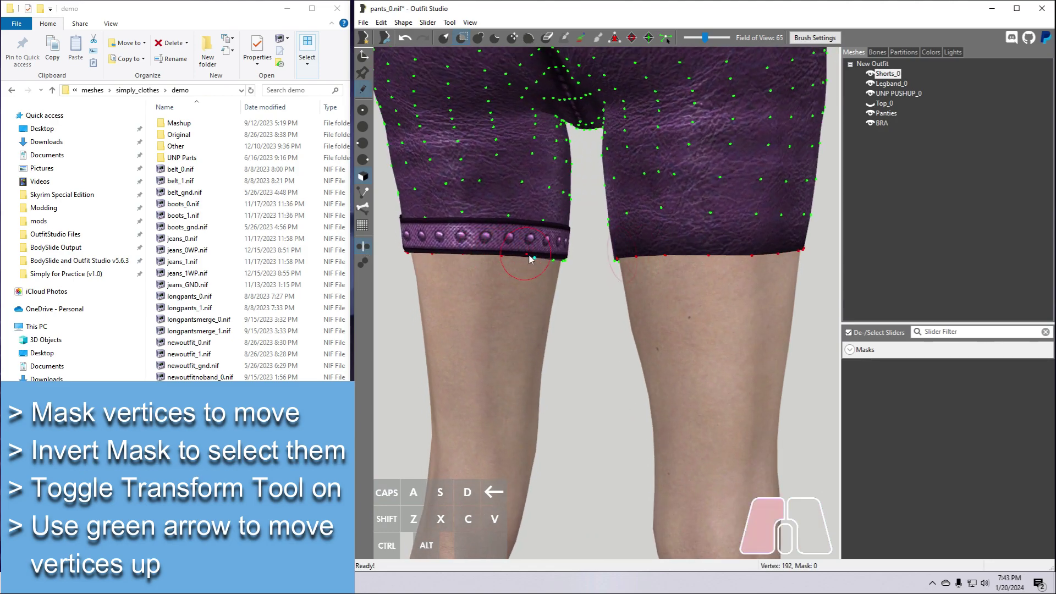
right_click_drag(531, 259, 658, 384)
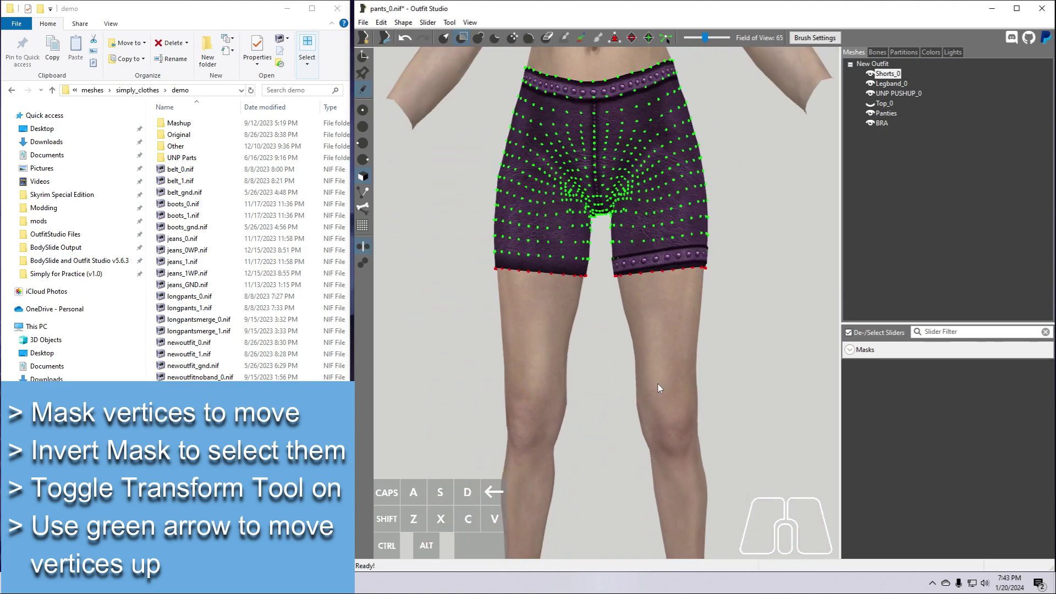
Invert the mask and move the shorts' hem vertices slightly up with the Transform tool so the hem sits higher behind the legband.
left_click(449, 22)
left_click(550, 127)
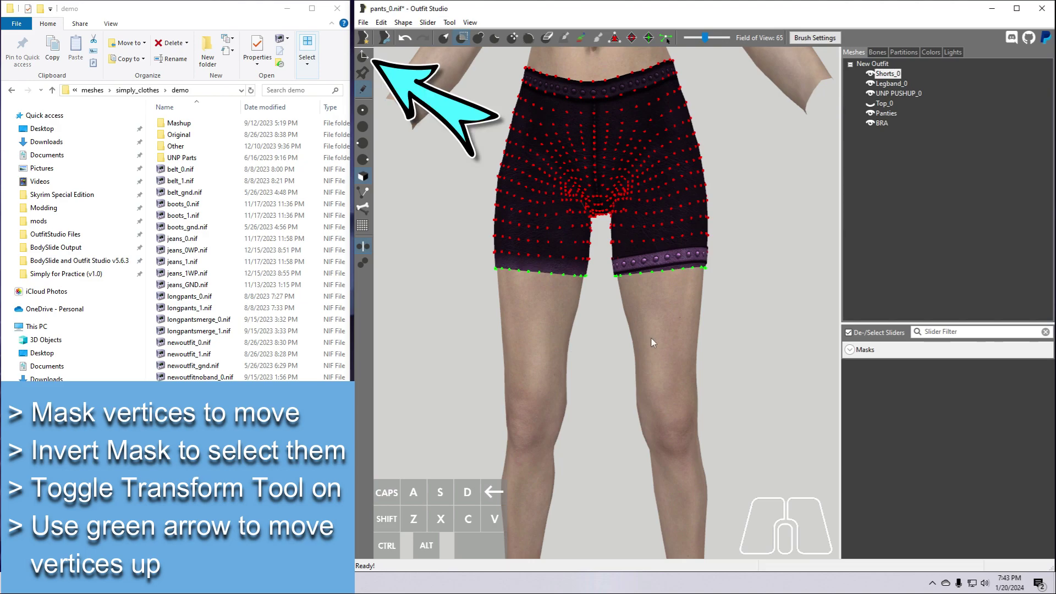
scroll(651, 338, "up", 3)
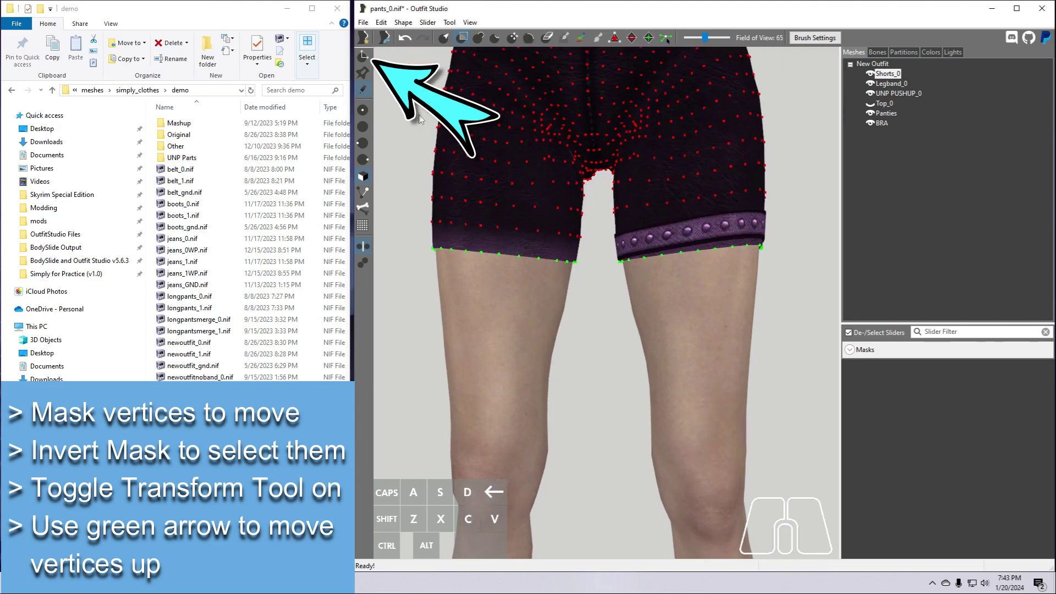
left_click(363, 57)
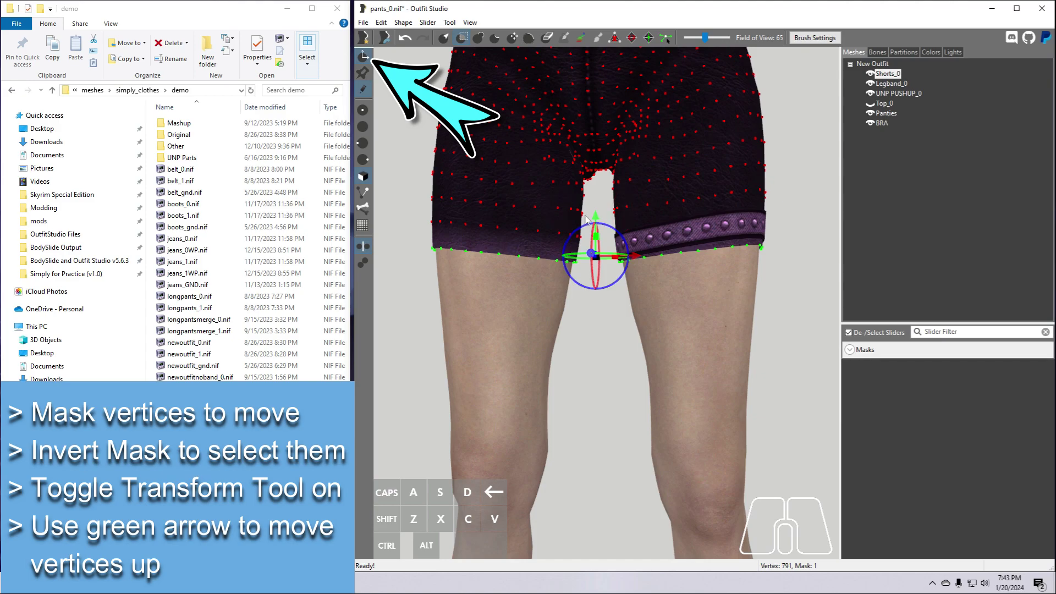
mouse_move(597, 220)
left_mouse_down()
mouse_move(600, 210)
mouse_move(599, 233)
mouse_move(601, 210)
left_mouse_up()
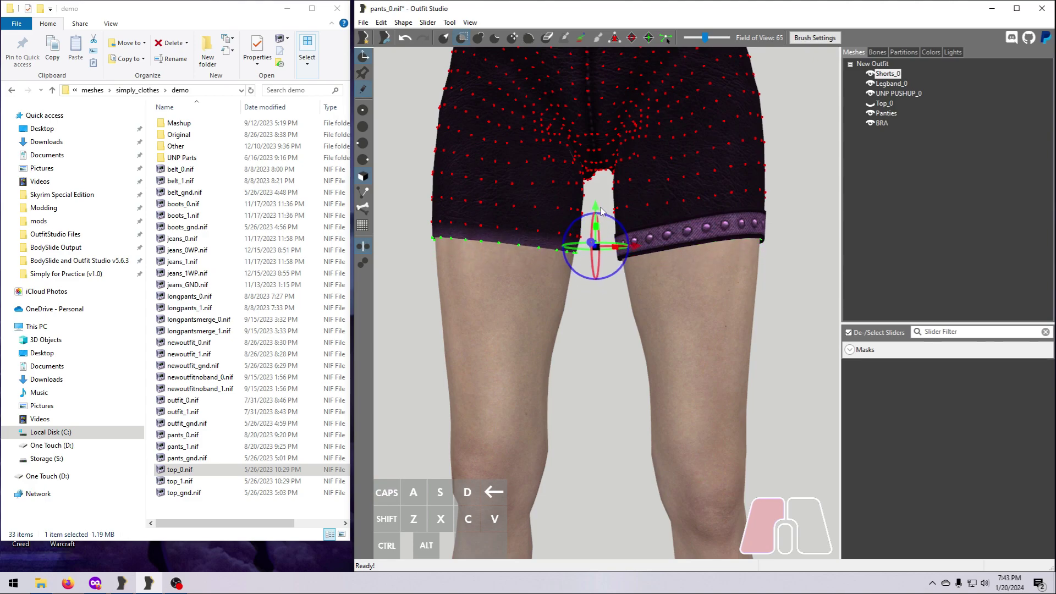
mouse_move(658, 352)
right_mouse_down()
mouse_move(542, 354)
mouse_move(632, 354)
mouse_move(659, 367)
right_mouse_up()
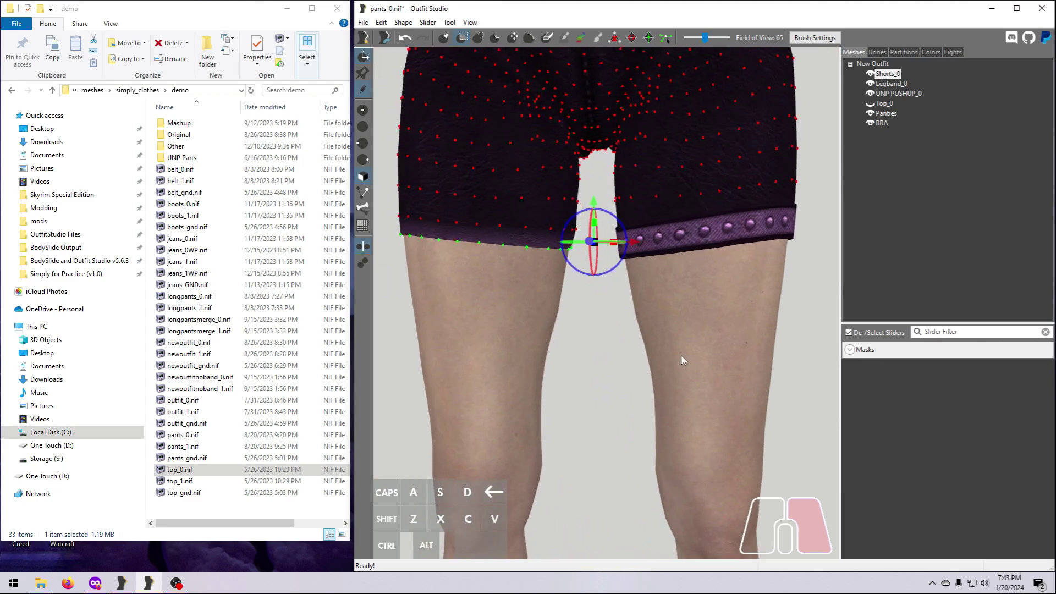
scroll(655, 371, "down", 4)
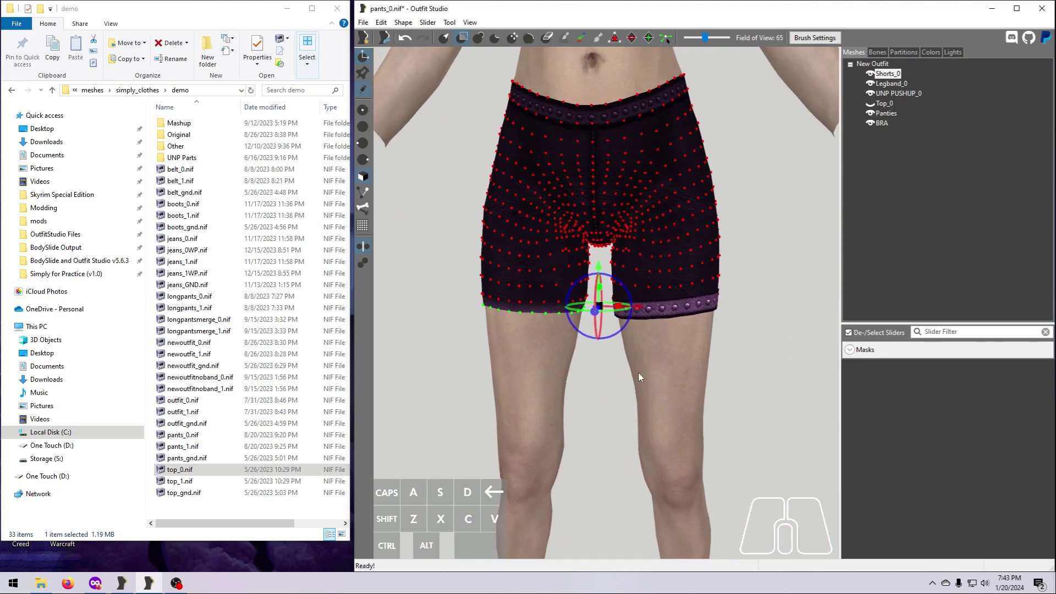
Replace the current mask with an inverted one that leaves only the lower leg areas of the shorts unmasked, front and back.
left_click(449, 22)
left_click(466, 139)
mouse_move(569, 259)
left_mouse_down()
mouse_move(516, 266)
mouse_move(567, 299)
left_mouse_up()
right_click_drag(567, 303, 726, 382)
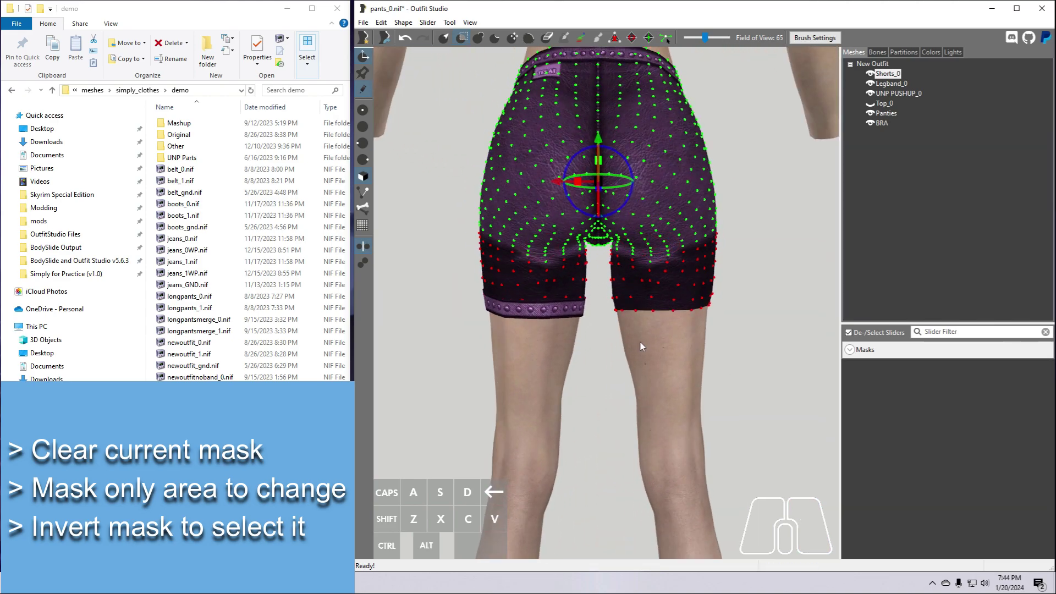
left_click(449, 22)
left_click(465, 126)
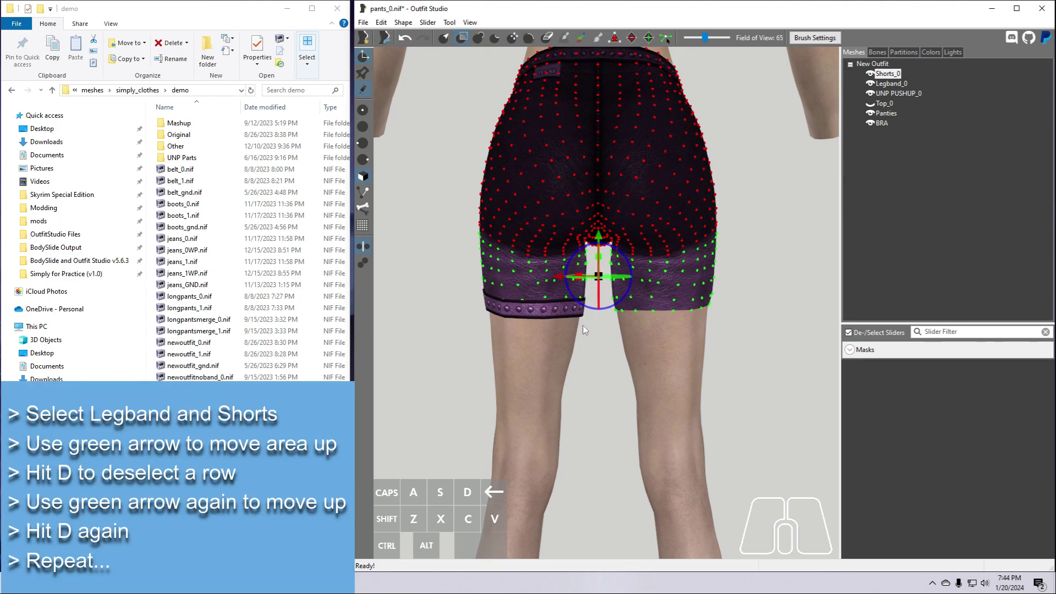
Select Shorts_0 and Legband_0 together and move the unmasked leg area and legband up with the Transform tool.
left_click(886, 84)
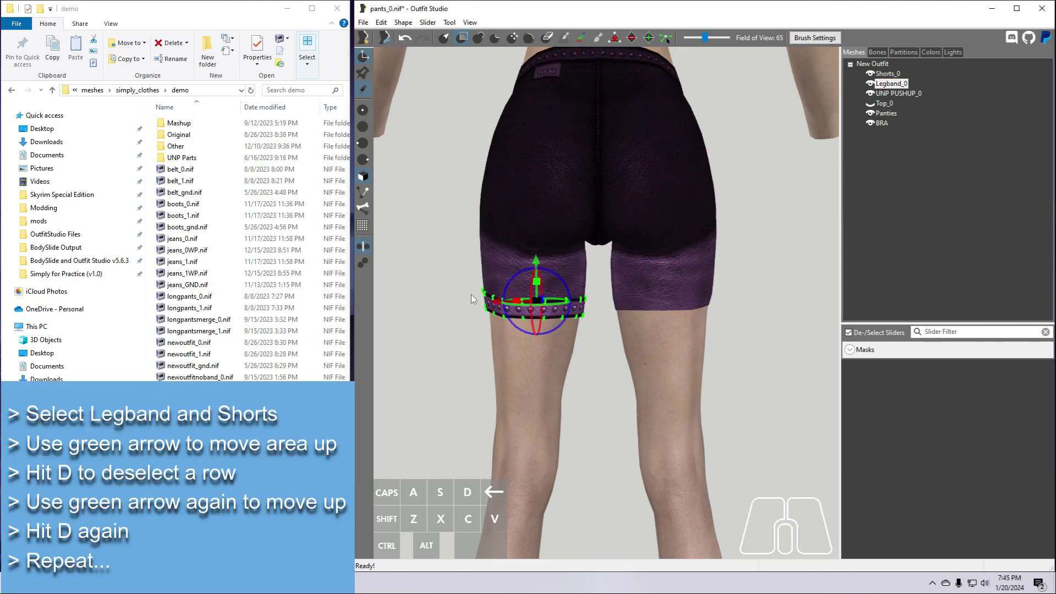
left_click(364, 60)
mouse_move(519, 428)
right_mouse_down()
mouse_move(685, 433)
mouse_move(522, 431)
right_mouse_up()
left_click(891, 73, "ctrl")
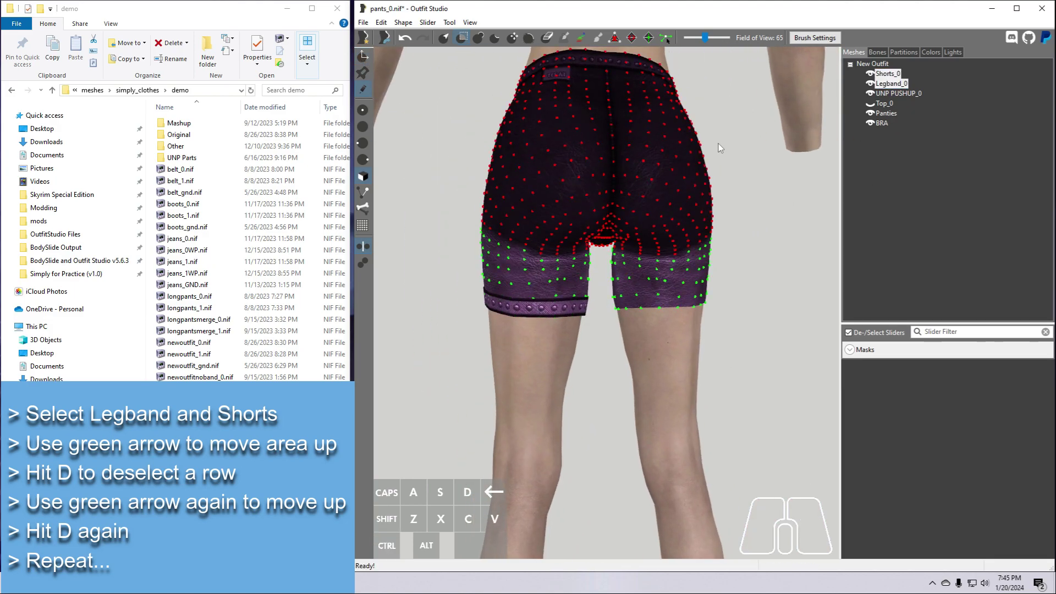
left_click(363, 59)
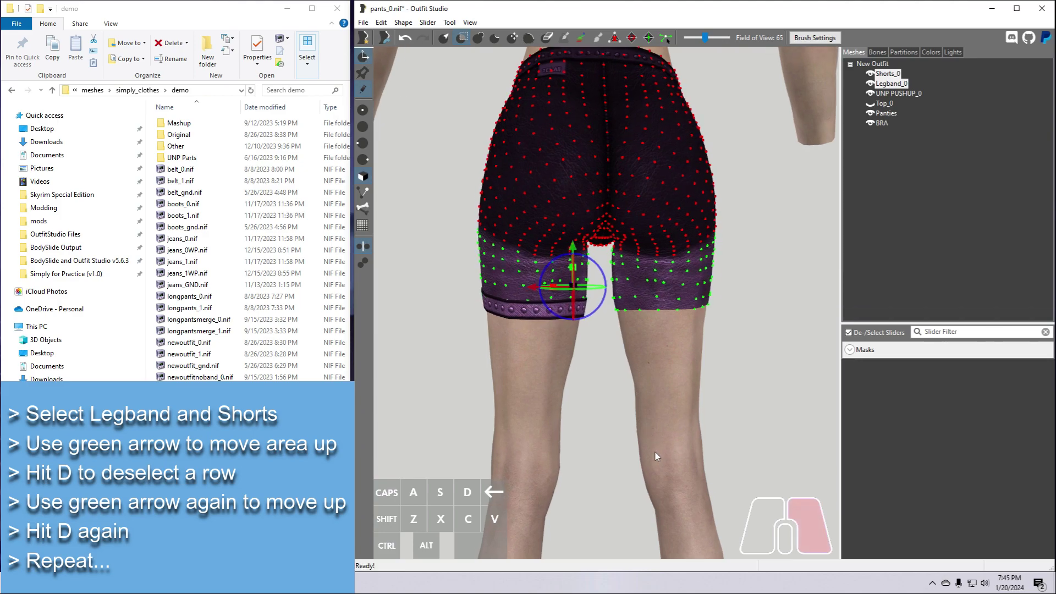
scroll(604, 442, "up", 2)
scroll(604, 442, "up", 1)
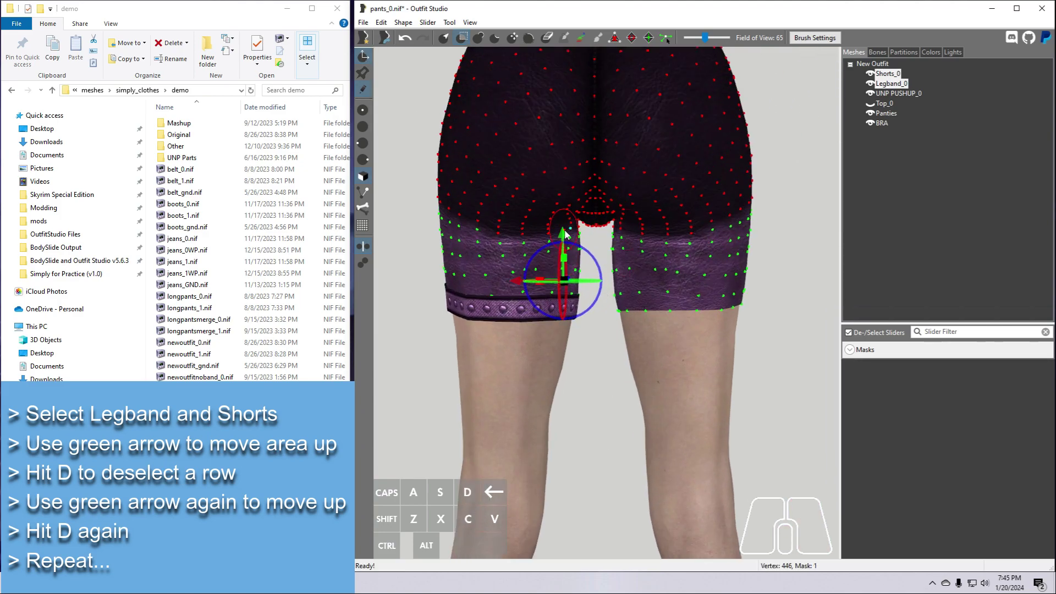
left_click_drag(563, 237, 516, 228)
Shorten the shorts progressively by expanding the mask one vertex row at a time and raising the remaining rows with the legband.
key("d")
key("d")
key("d")
key("d")
key("d")
key("d")
scroll(552, 379, "down", 4)
right_click_drag(551, 378, 672, 355)
Clear the mask, turn off the Transform tool and inspect the shortened shorts from all around.
left_click(449, 22)
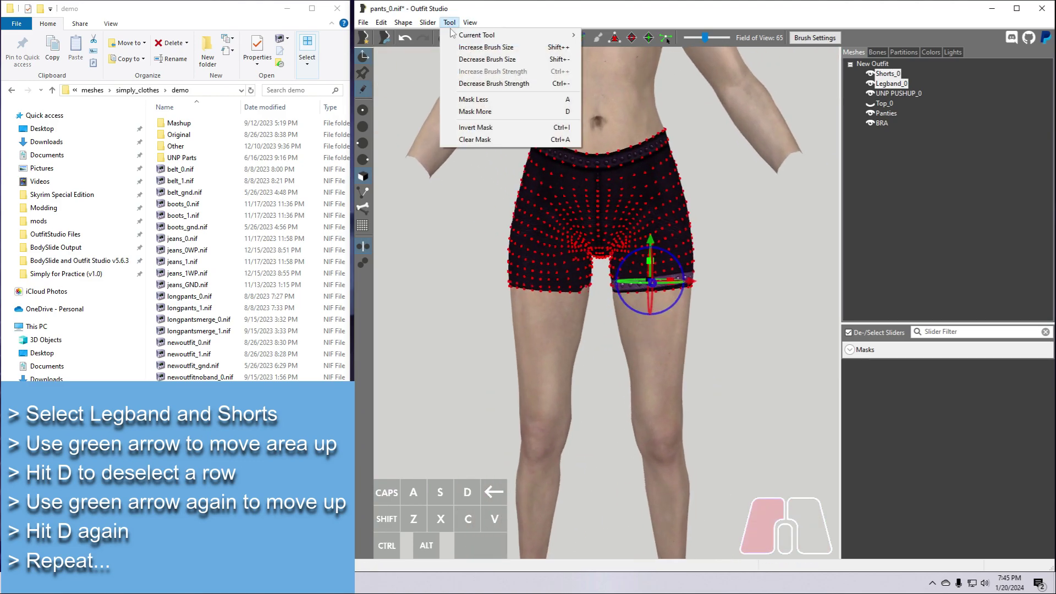
left_click(495, 141)
left_click(364, 57)
right_click_drag(526, 383, 678, 368)
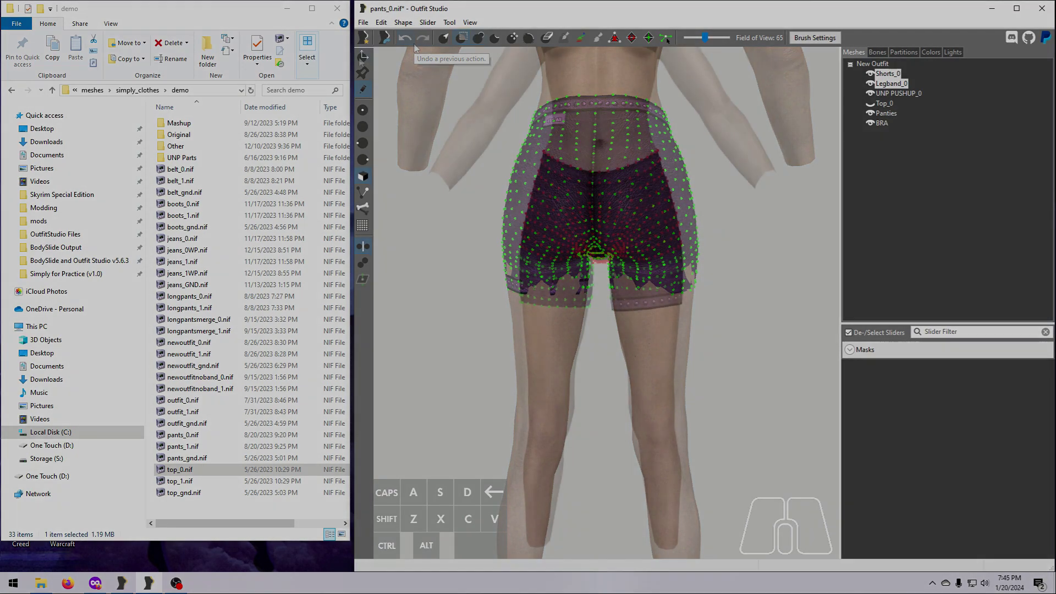
Try squashing the shorts' lower legs and legband vertically and moving them up, and undo both changes.
scroll(643, 401, "up", 3)
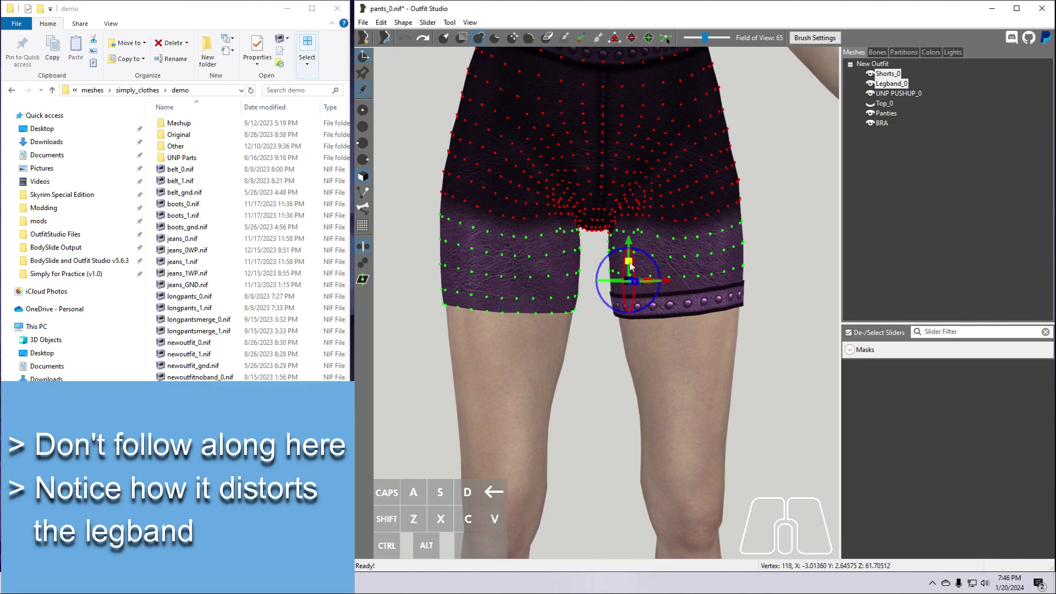
left_click_drag(628, 261, 605, 484)
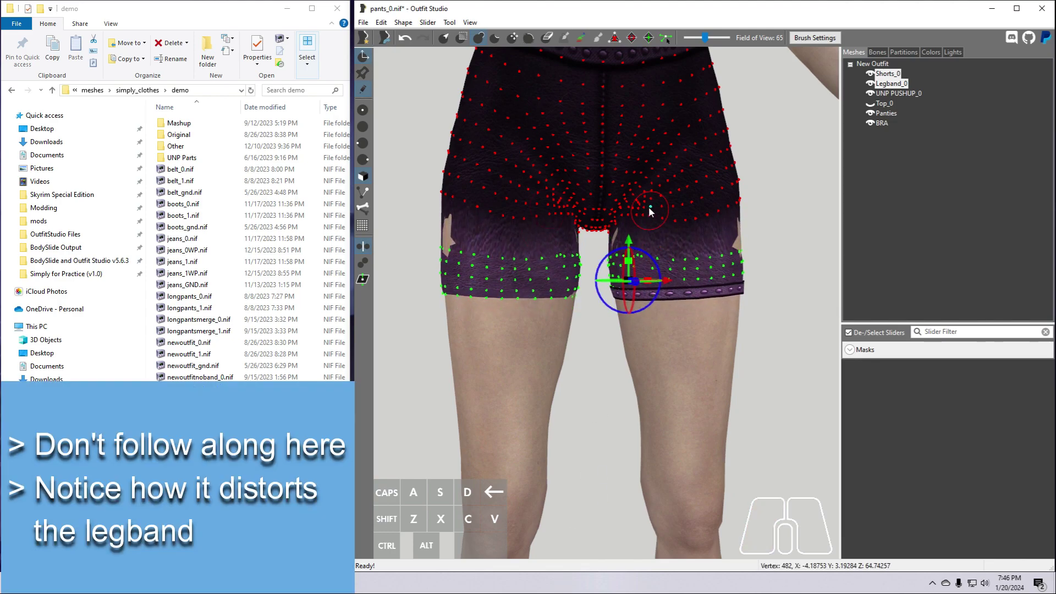
left_click_drag(630, 243, 639, 222)
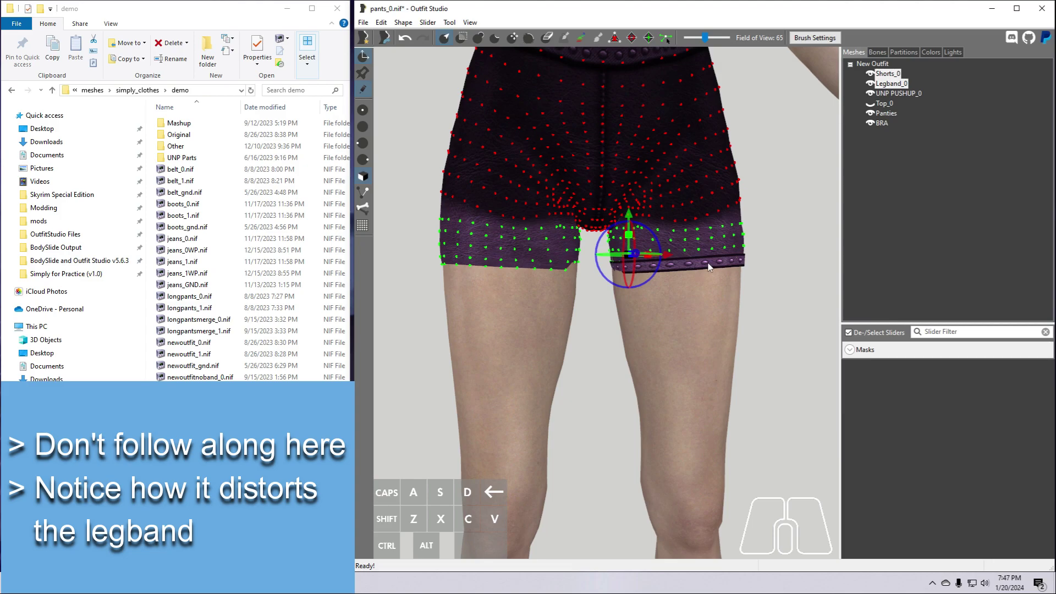
left_click(405, 38)
left_click(405, 38)
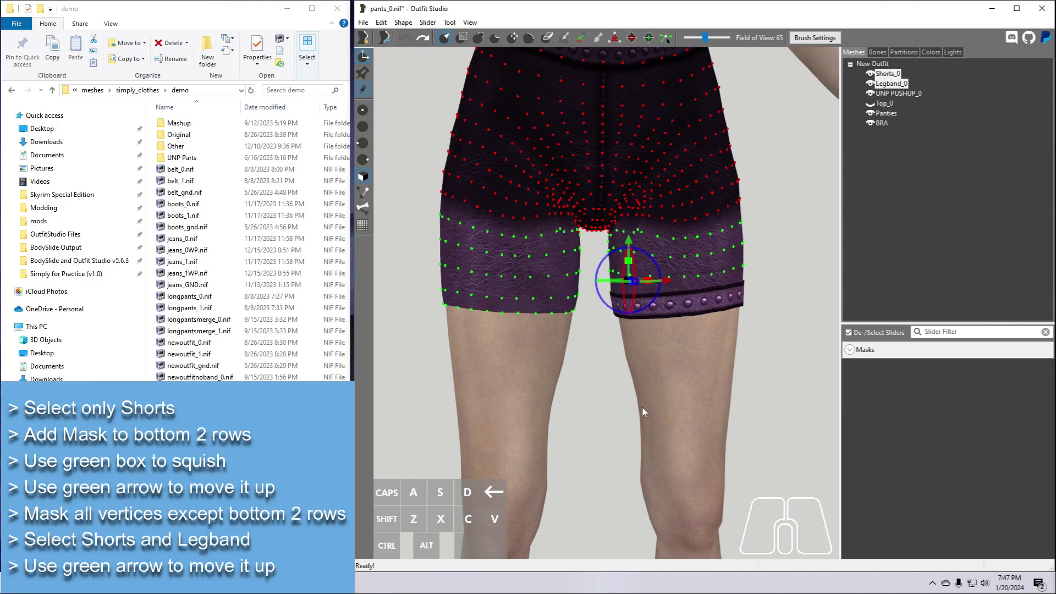
Turn off the Transform tool, select only Shorts_0 and display Legband_0 as a wireframe.
left_click(363, 56)
mouse_move(641, 407)
right_mouse_down()
mouse_move(652, 408)
mouse_move(632, 418)
right_mouse_up()
left_click(888, 74)
right_click_drag(770, 429, 616, 439)
left_click(870, 84)
left_click(870, 83)
right_click_drag(742, 462, 707, 462)
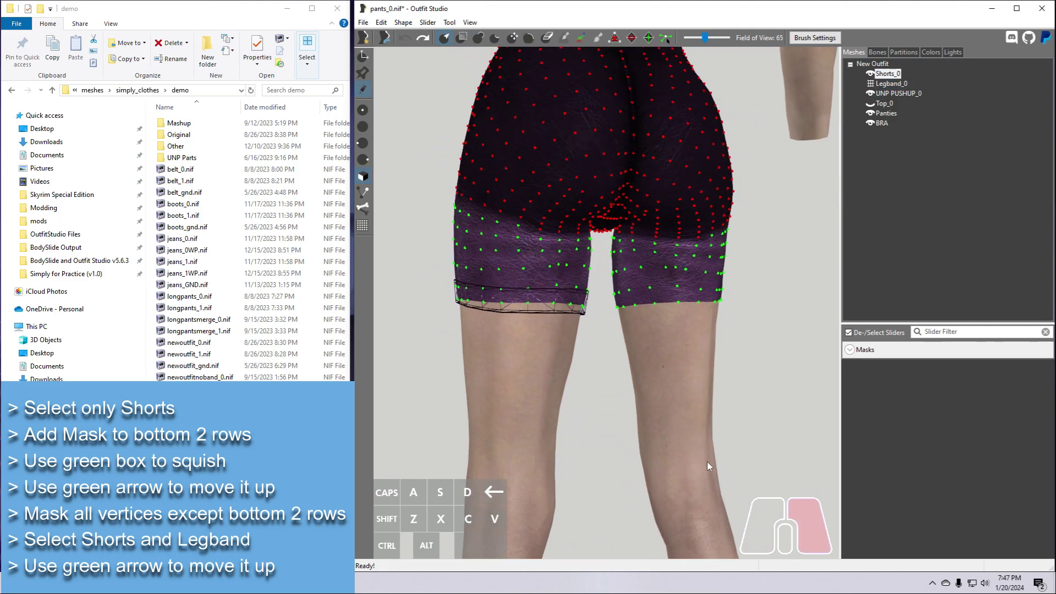
Mask the bottom two vertex rows of the shorts all the way around both legs.
key("1")
left_click_drag(572, 308, 467, 300)
right_click_drag(484, 421, 654, 417)
left_click_drag(654, 352, 567, 356)
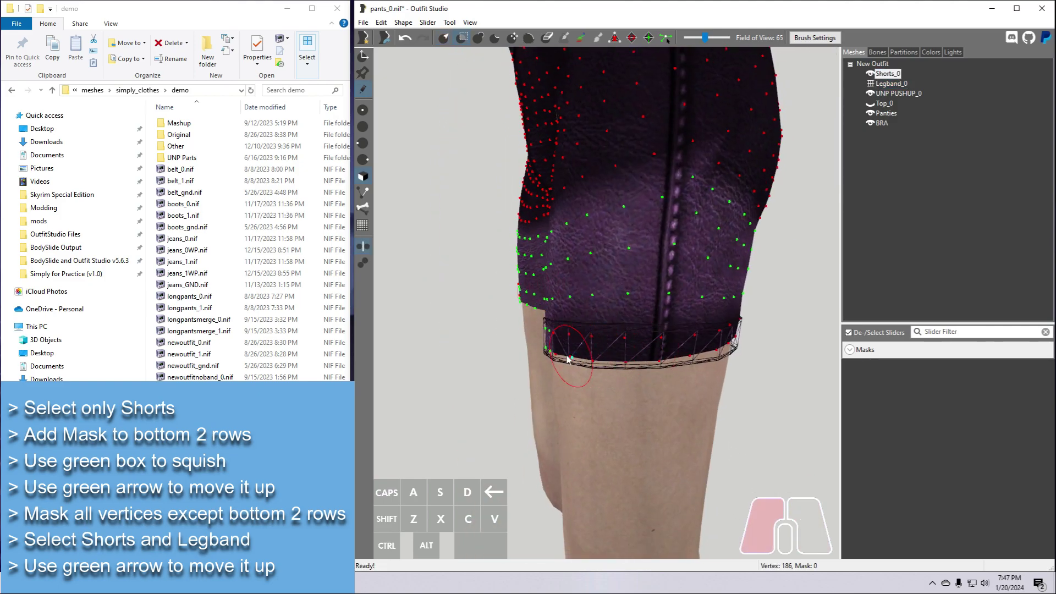
right_click_drag(567, 384, 710, 385)
left_click_drag(710, 312, 646, 310)
right_click_drag(484, 422, 764, 421)
left_click_drag(564, 297, 550, 305)
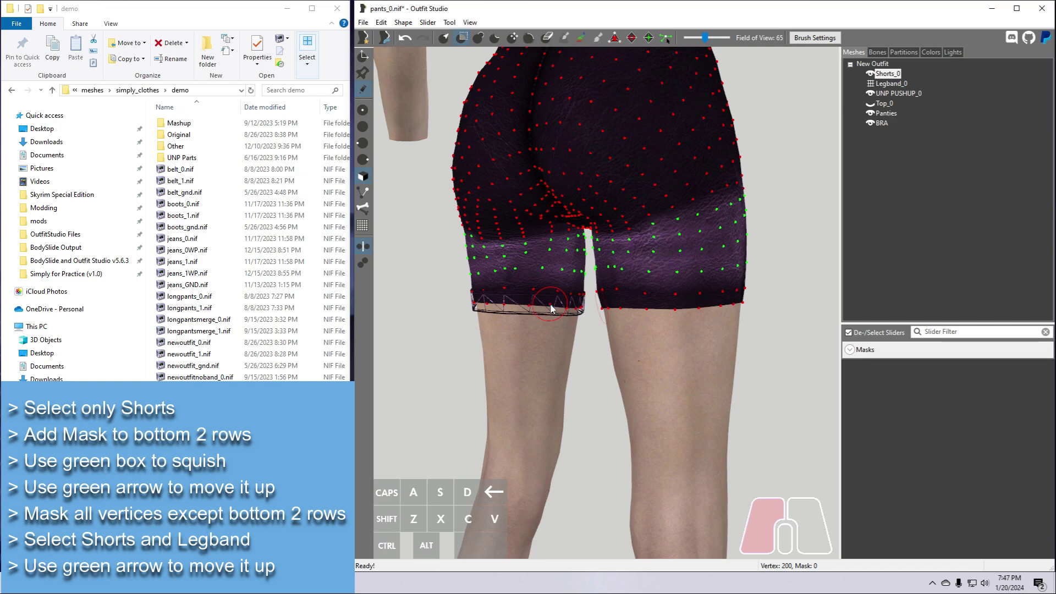
right_click_drag(495, 440, 740, 456)
Squash the unmasked lower-leg area of the shorts vertically with the Transform tool and move it up.
key("f")
left_click_drag(593, 227, 592, 240)
left_click_drag(593, 228, 601, 198)
Replace the mask with one covering every shorts vertex except the bottom two rows of both legs.
left_click(449, 22)
left_click(477, 137)
left_click_drag(628, 308, 740, 301)
right_click_drag(740, 301, 657, 302)
left_click_drag(506, 300, 637, 288)
right_click_drag(638, 308, 542, 325)
left_click_drag(542, 325, 489, 308)
right_click_drag(544, 413, 374, 418)
left_click(449, 22)
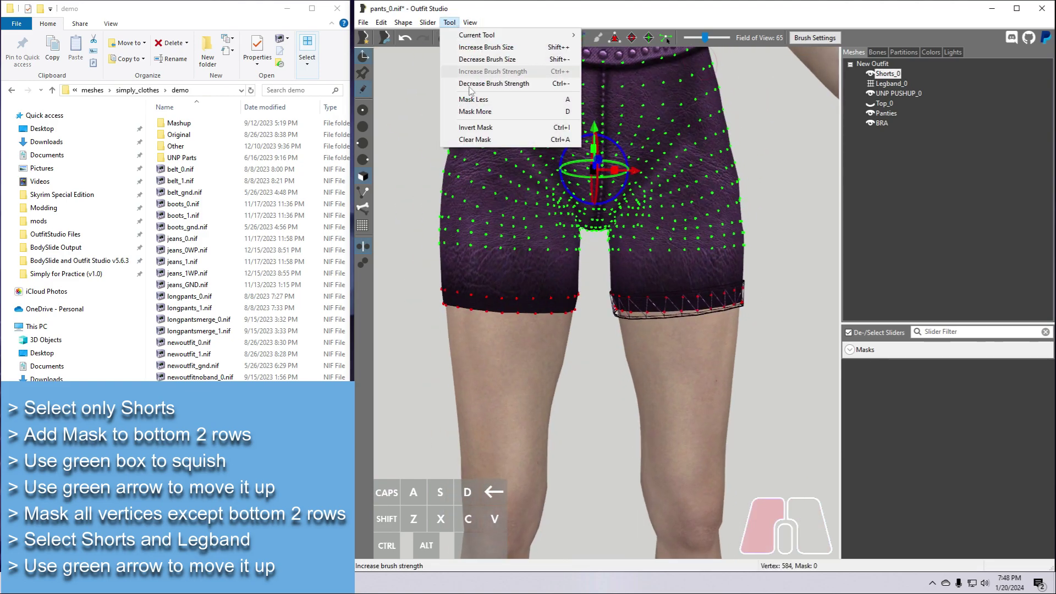
left_click(475, 127)
Add Legband_0 to the selection, move it up with the unmasked bottom two rows of the shorts, and clear the mask.
left_click(891, 83, "ctrl")
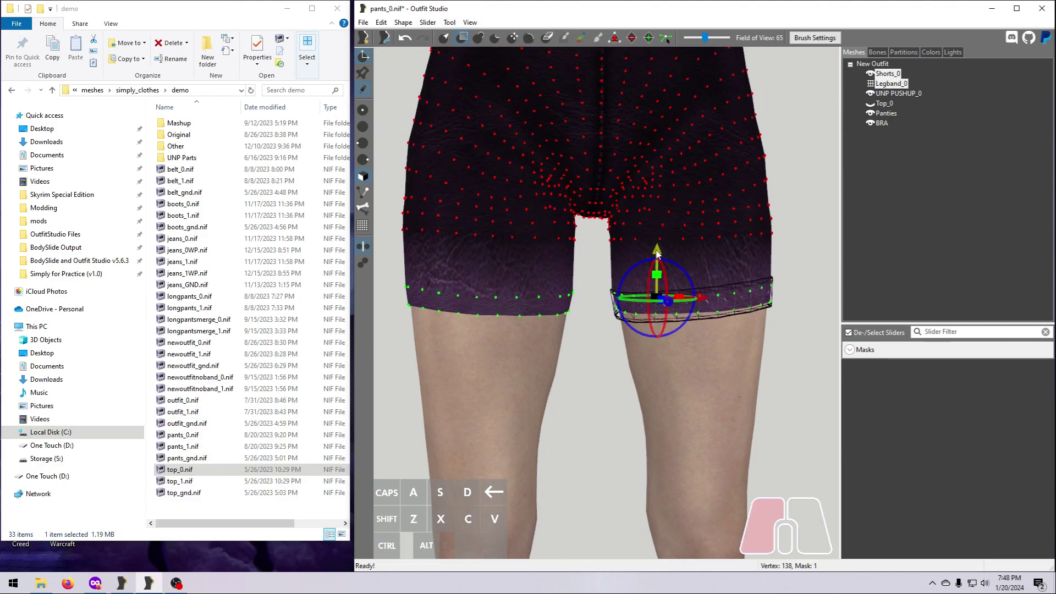
left_click_drag(658, 253, 670, 209)
left_click(450, 22)
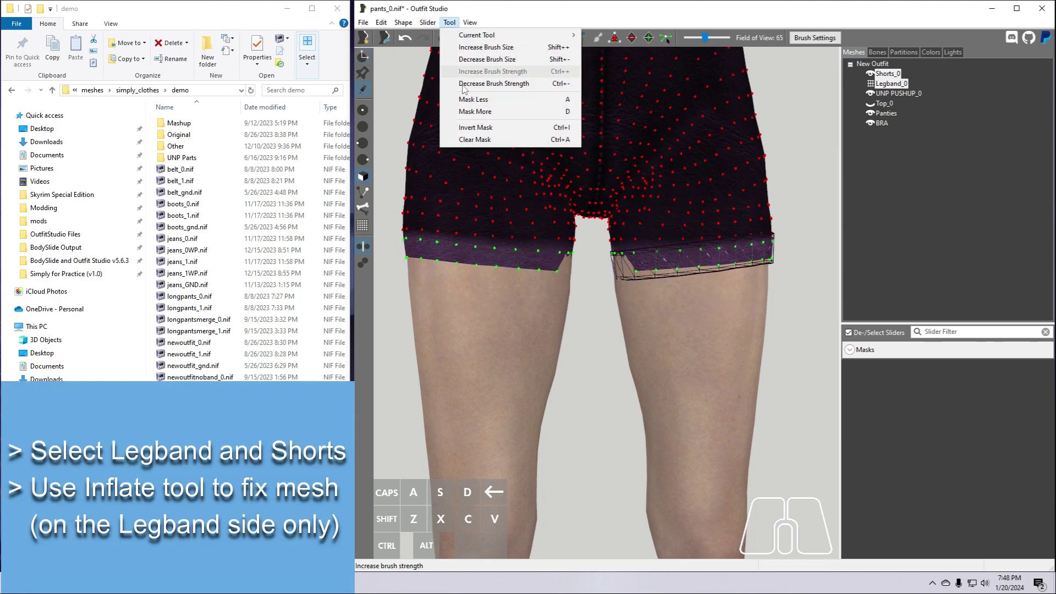
left_click(474, 139)
Inflate the back hem of Shorts_0 and Legband_0 on the legband side where the body pokes through.
scroll(814, 351, "down", 3)
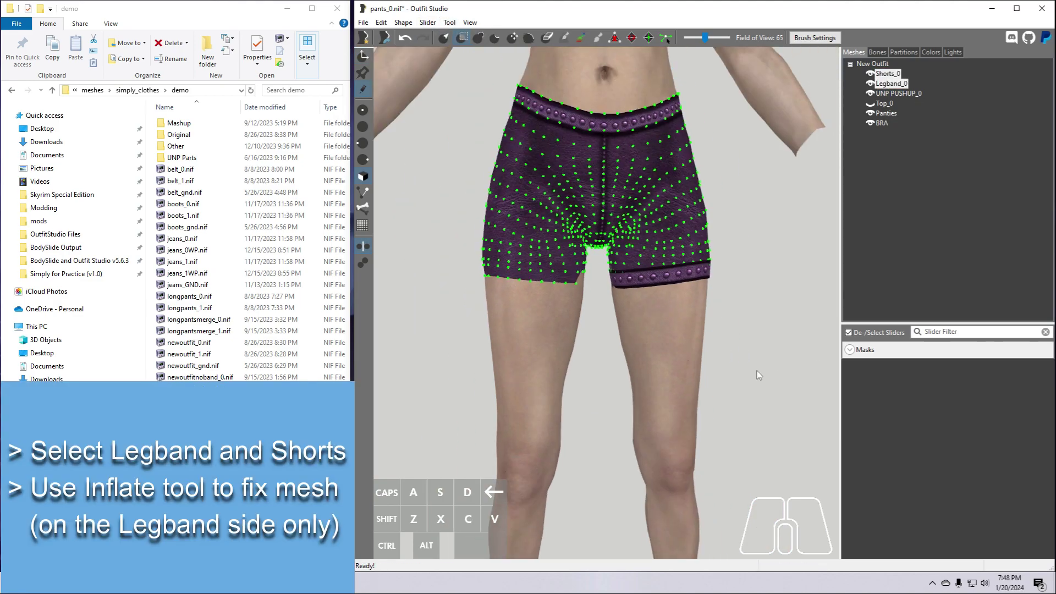
right_click_drag(750, 374, 581, 385)
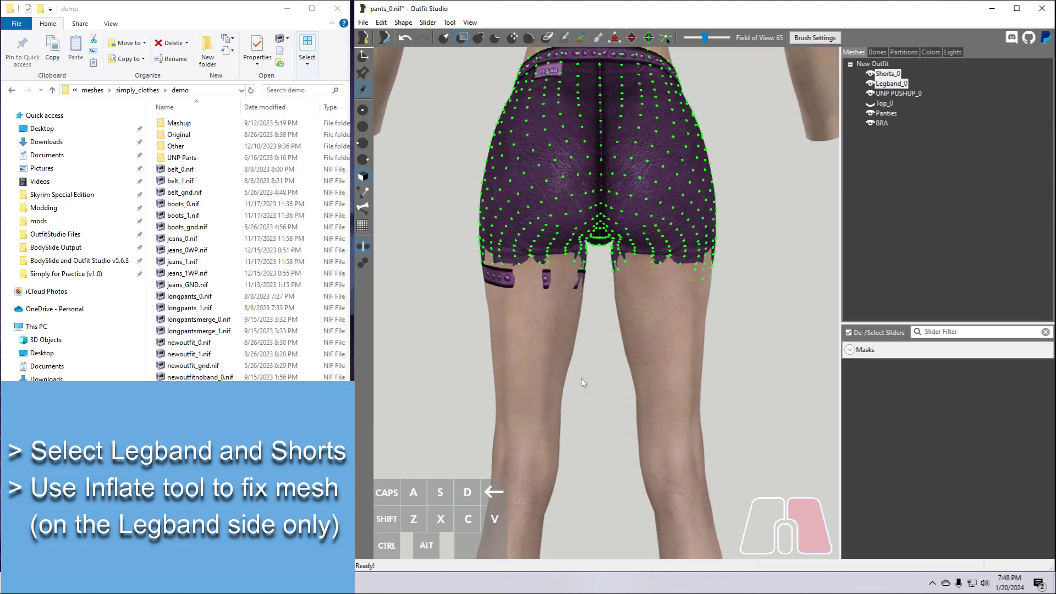
left_click(478, 37)
left_click_drag(523, 275, 566, 285)
left_click(572, 265)
left_click(525, 273)
mouse_move(566, 365)
right_mouse_down()
mouse_move(540, 367)
mouse_move(638, 366)
mouse_move(632, 378)
mouse_move(612, 378)
mouse_move(650, 377)
right_mouse_up()
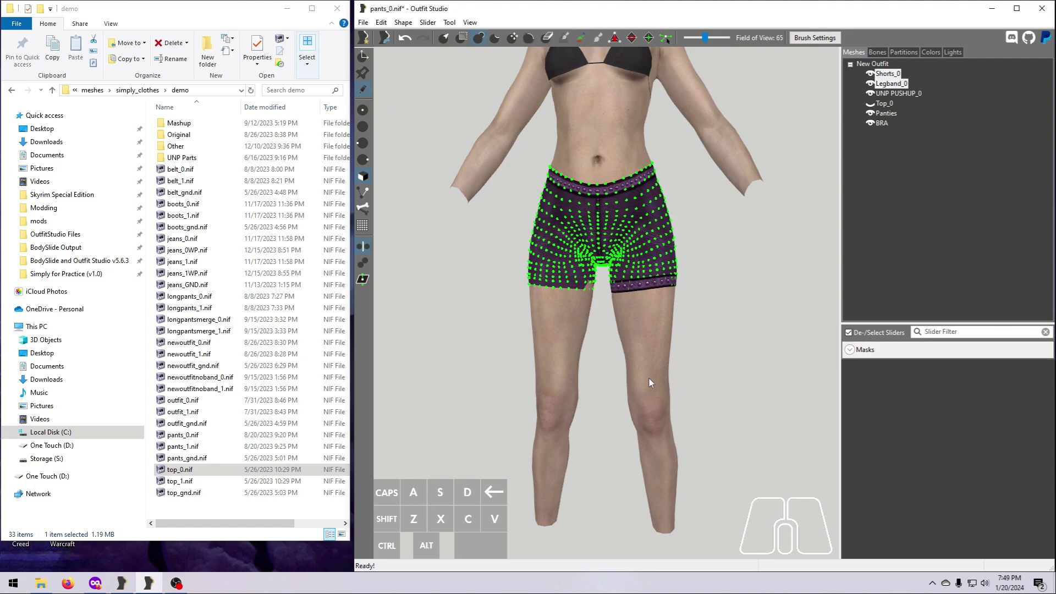
Turn on the pose preview in the bone settings and view the shorts in the Smelter pose.
left_click(877, 52)
left_click(850, 396)
left_click(884, 412)
left_click(871, 345)
scroll(830, 447, "up", 3)
right_click_drag(668, 385, 418, 418)
left_click(849, 429)
left_click(880, 412)
left_click(865, 335)
Preview the shorts in the Jumping and 2H Power poses and return to the mesh list.
left_click(884, 412)
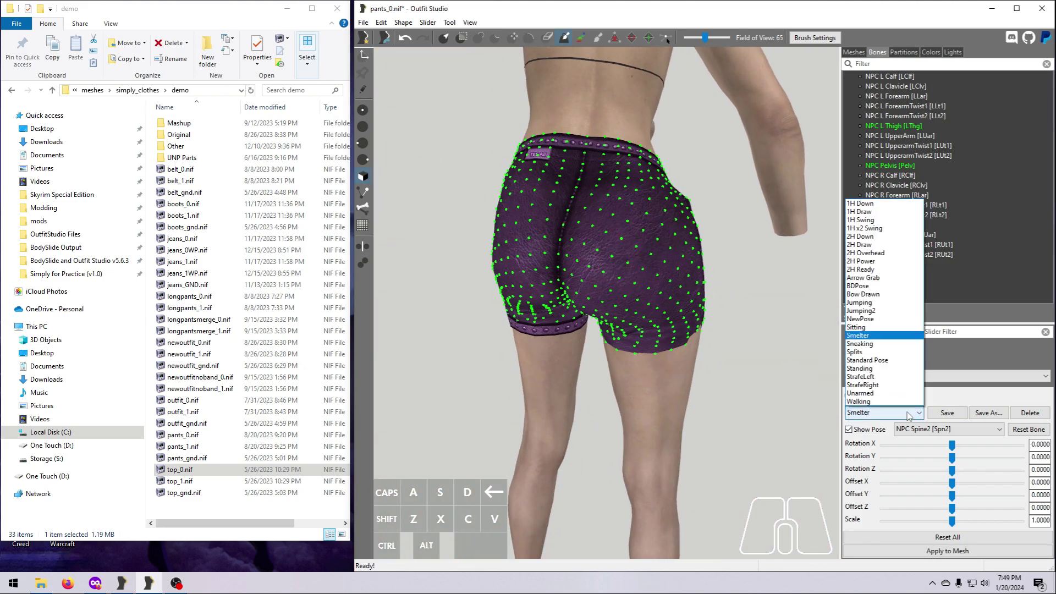
left_click(859, 387)
left_click(871, 413)
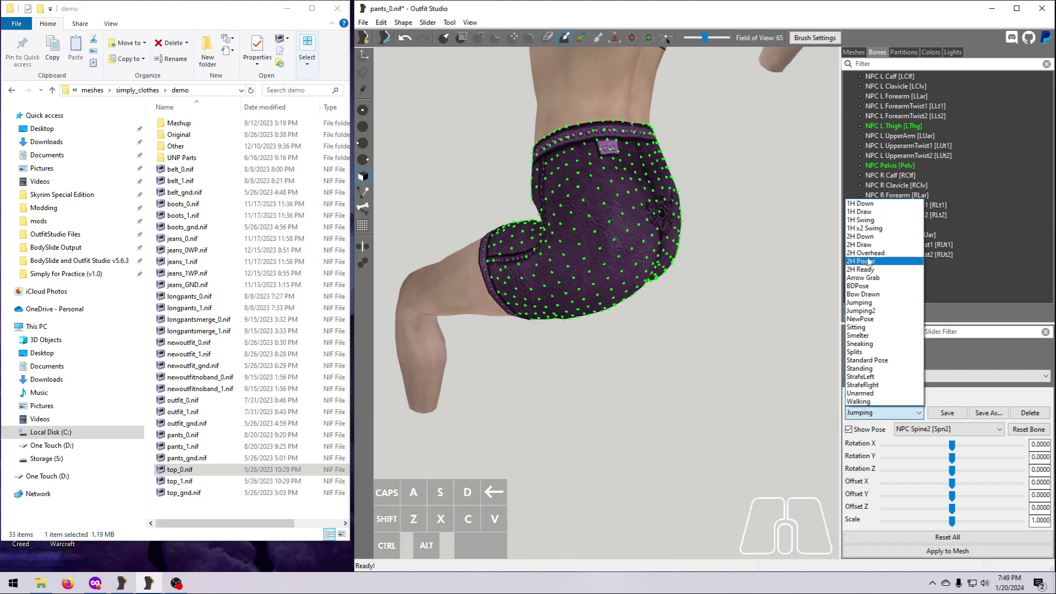
left_click(864, 261)
right_click_drag(786, 393, 742, 393)
left_click(857, 53)
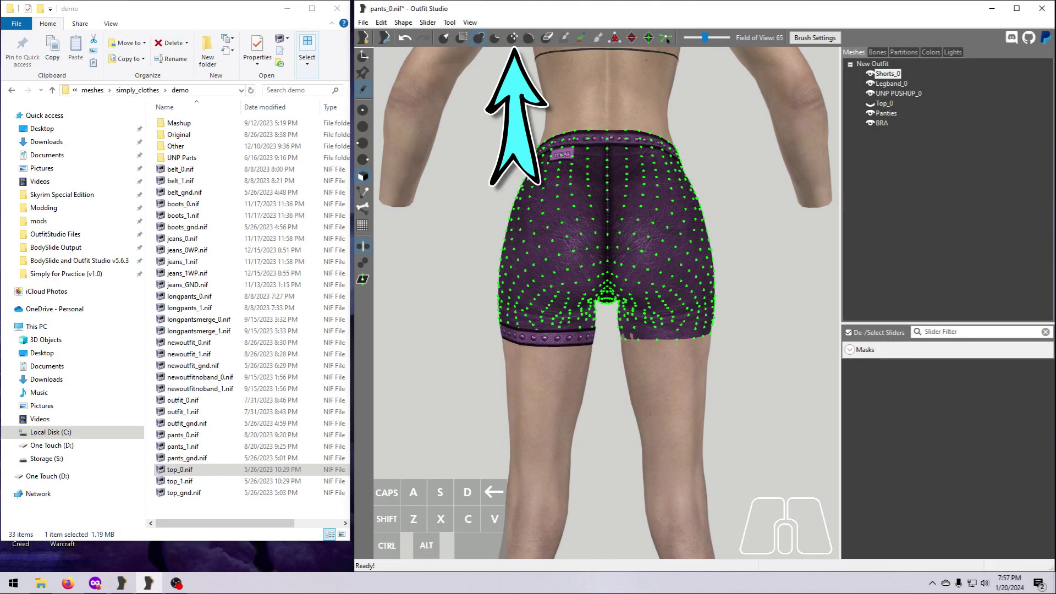
Select the Move Vertices brush, try it on the back of Shorts_0, and undo the strokes.
left_click(514, 38)
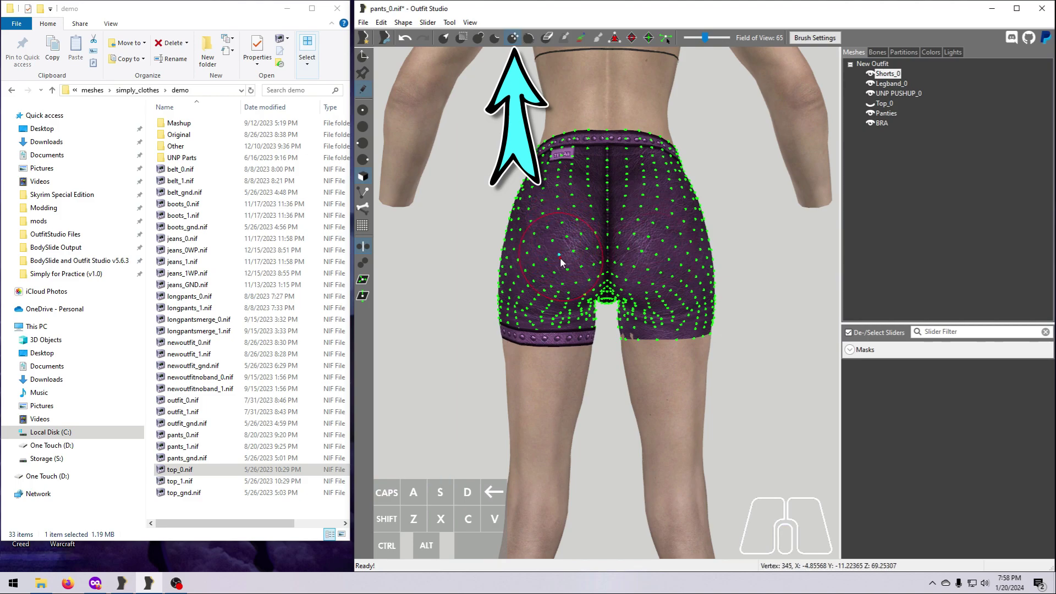
mouse_move(559, 255)
left_mouse_down()
mouse_move(544, 253)
mouse_move(546, 264)
mouse_move(565, 274)
mouse_move(572, 266)
left_mouse_up()
mouse_move(608, 214)
left_mouse_down()
mouse_move(632, 213)
mouse_move(595, 214)
mouse_move(602, 219)
left_mouse_up()
left_click(406, 39)
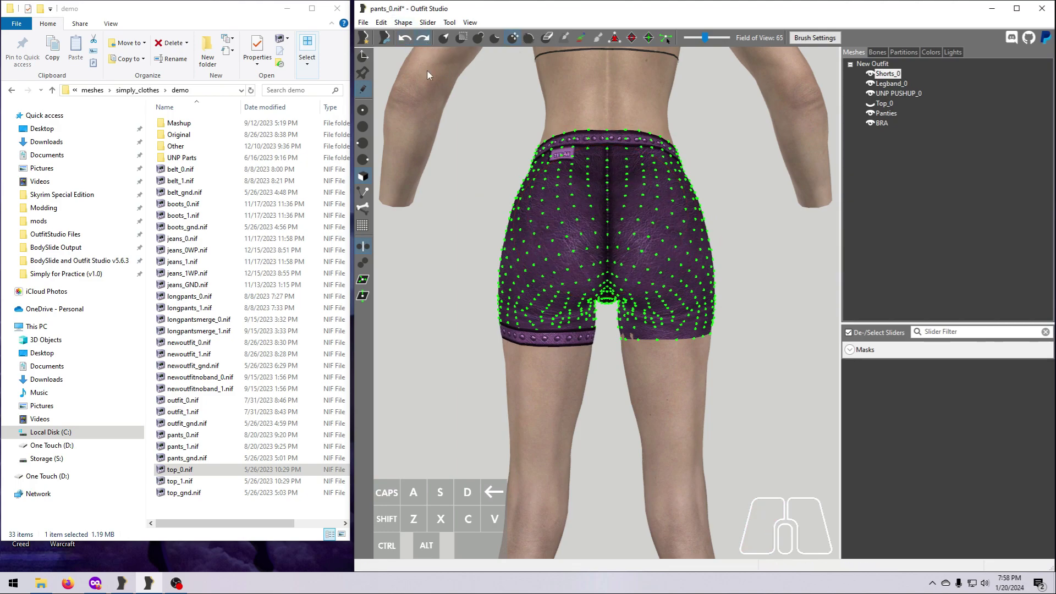
Adjust the size of the Move Vertices brush and pull the shorts' back waistband down.
scroll(605, 313, "up", 5)
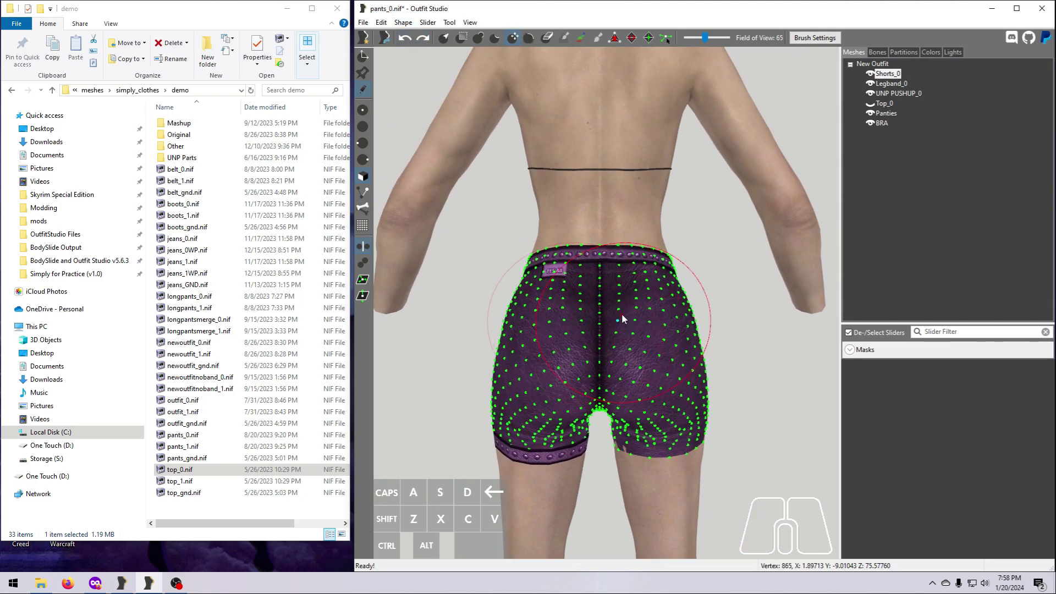
key("s")
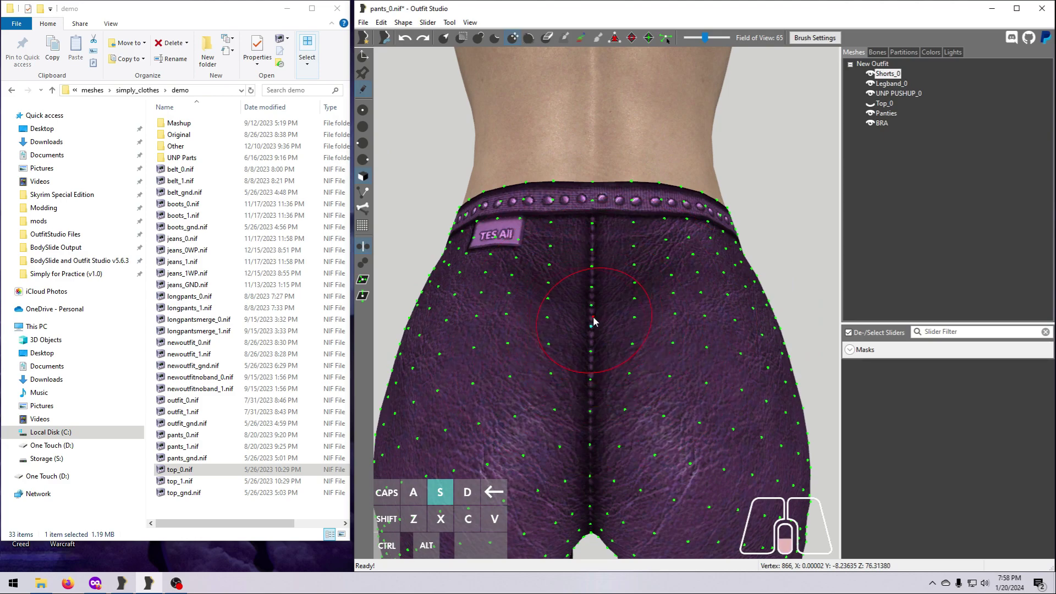
right_click_drag(677, 313, 794, 263)
scroll(697, 332, "down", 5)
right_click_drag(698, 332, 753, 324)
mouse_move(781, 380)
right_mouse_down()
mouse_move(641, 416)
mouse_move(629, 393)
right_mouse_up()
mouse_move(623, 255)
left_mouse_down()
mouse_move(628, 281)
mouse_move(573, 283)
mouse_move(668, 286)
left_mouse_up()
key("s")
scroll(623, 269, "up", 3)
left_click(405, 37)
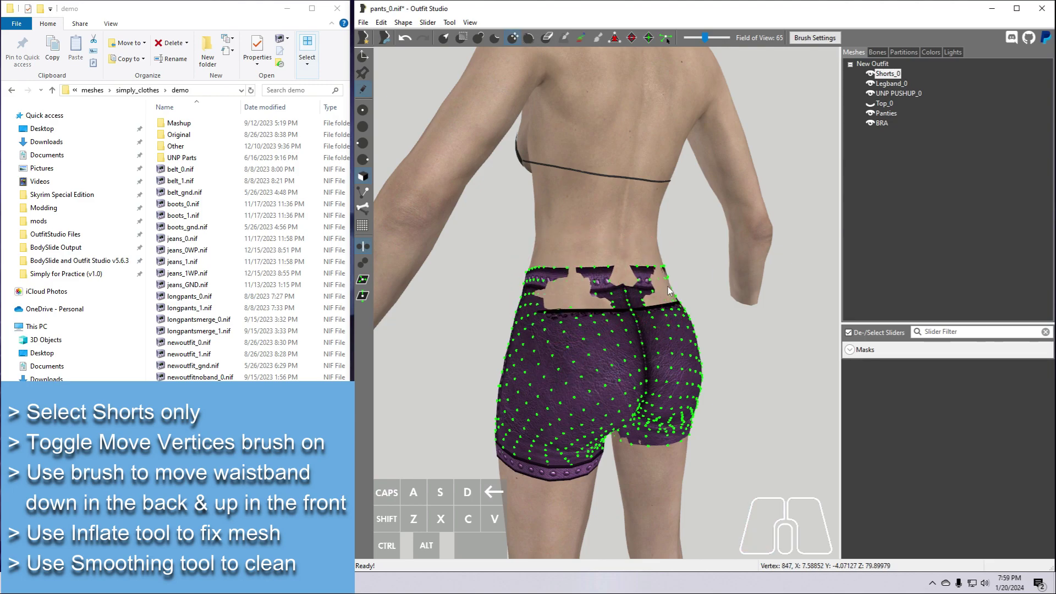
Continue shaping the waistband around the back and sides of the shorts with the Move Vertices brush.
mouse_move(609, 408)
right_mouse_down()
mouse_move(766, 401)
mouse_move(642, 285)
right_mouse_up()
left_click_drag(643, 286, 643, 291)
left_click_drag(609, 299, 615, 290)
right_click_drag(674, 459, 745, 462)
mouse_move(624, 320)
left_mouse_down()
mouse_move(621, 299)
mouse_move(596, 298)
left_mouse_up()
left_click_drag(633, 298, 584, 291)
left_click_drag(605, 292, 654, 285)
right_click_drag(647, 402, 710, 429)
Display UNP PUSHUP_0 as a wireframe and raise the front waistband with the Move Vertices brush.
left_click(870, 93)
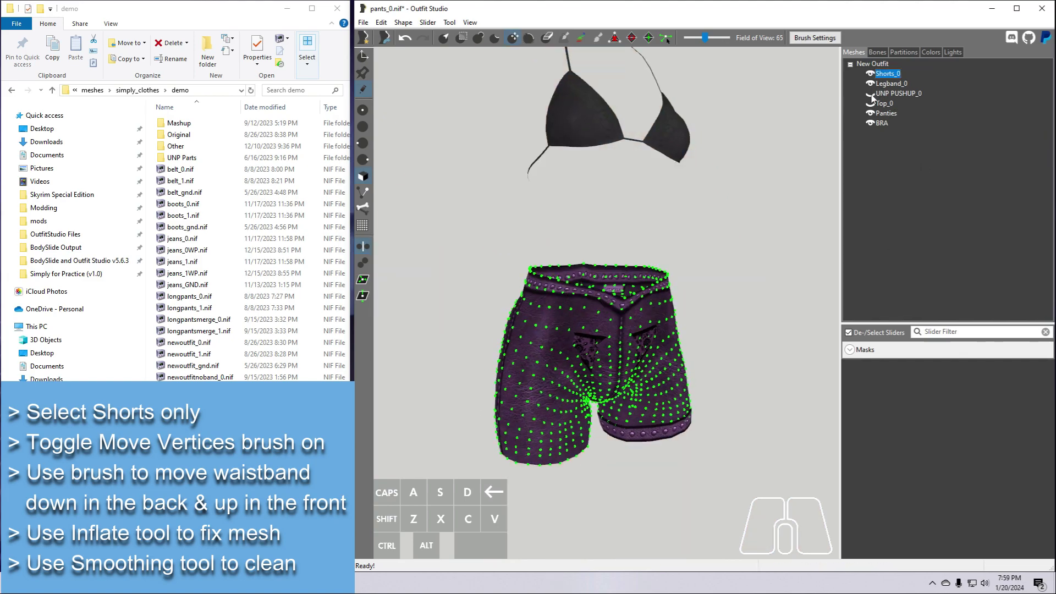
left_click(871, 93)
right_click_drag(762, 402, 700, 376)
scroll(699, 375, "up", 5)
mouse_move(597, 288)
left_mouse_down()
mouse_move(597, 278)
mouse_move(598, 287)
left_mouse_up()
scroll(599, 283, "down", 2)
left_click_drag(537, 273, 536, 267)
scroll(536, 267, "down", 5)
right_click_drag(755, 414, 777, 397)
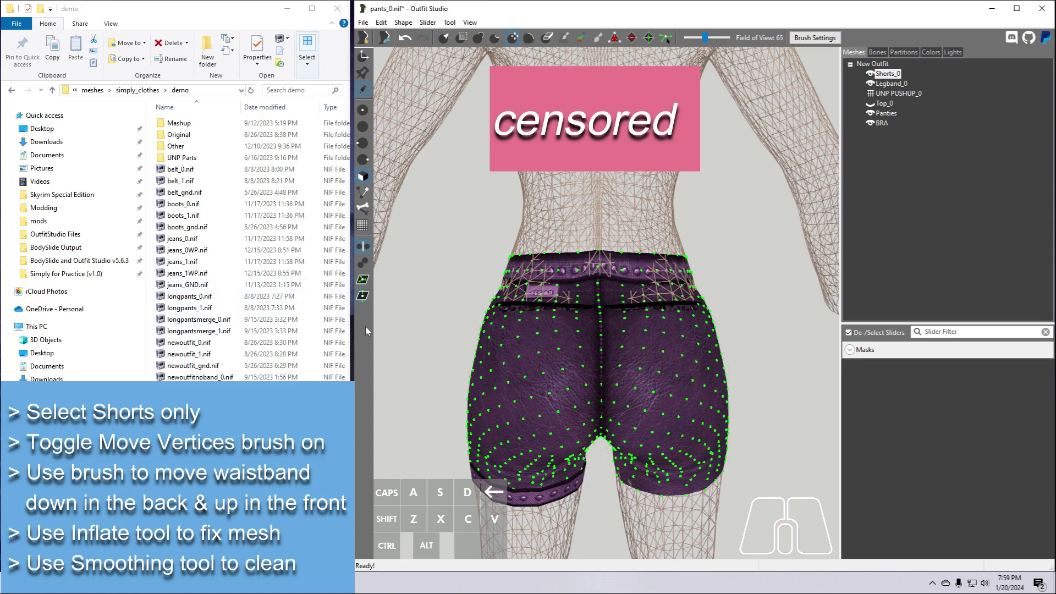
Try moving the seat of the shorts with a different Move Vertices brush option and undo the strokes.
left_click(362, 280)
mouse_move(586, 366)
left_mouse_down()
mouse_move(572, 374)
mouse_move(622, 358)
mouse_move(664, 364)
mouse_move(551, 364)
mouse_move(690, 367)
mouse_move(597, 372)
left_mouse_up()
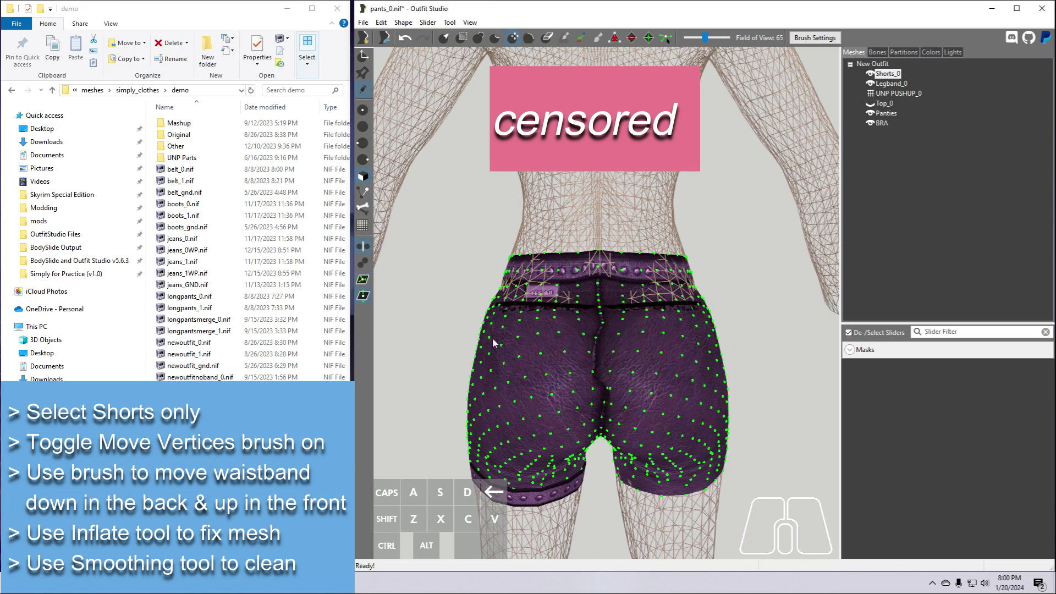
mouse_move(610, 369)
left_mouse_down()
mouse_move(462, 392)
mouse_move(714, 417)
mouse_move(380, 413)
mouse_move(789, 417)
mouse_move(406, 403)
mouse_move(460, 414)
mouse_move(700, 391)
mouse_move(665, 403)
mouse_move(795, 379)
mouse_move(658, 416)
mouse_move(807, 374)
mouse_move(651, 419)
mouse_move(785, 380)
left_mouse_up()
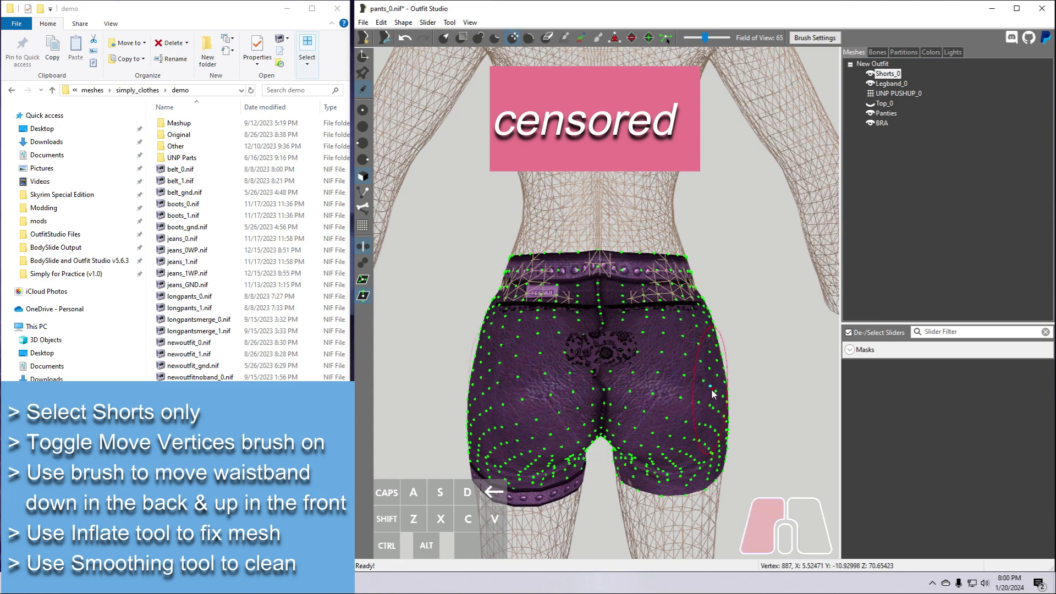
left_click_drag(712, 393, 684, 409)
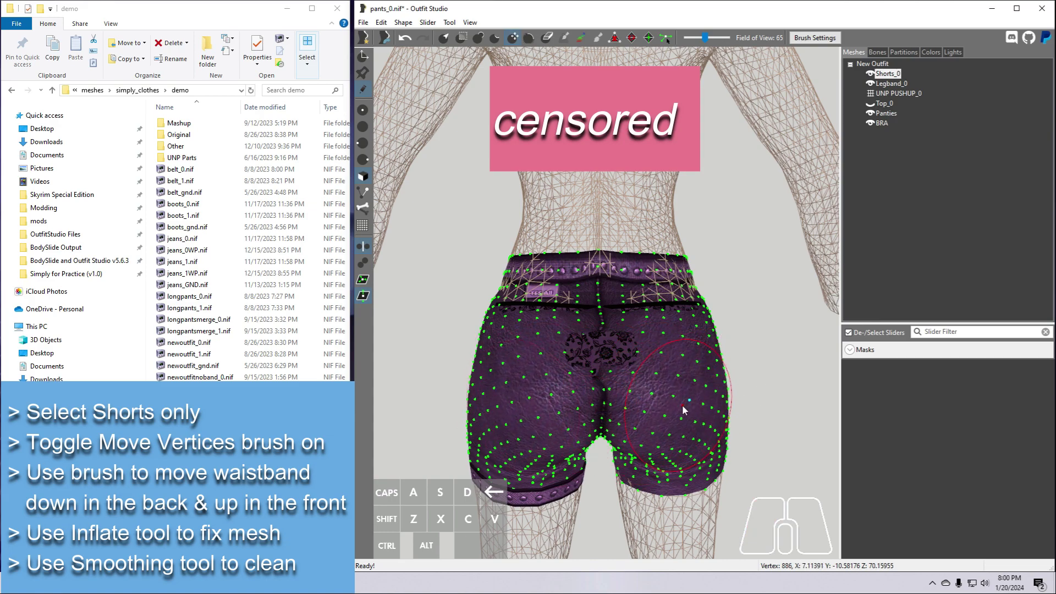
left_click(404, 38)
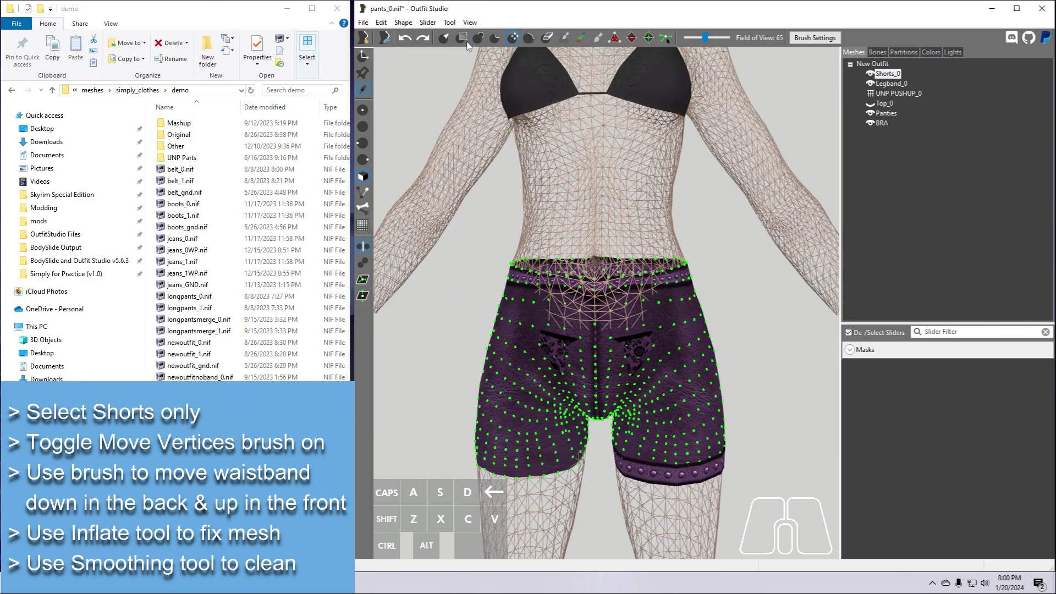
left_click(427, 40)
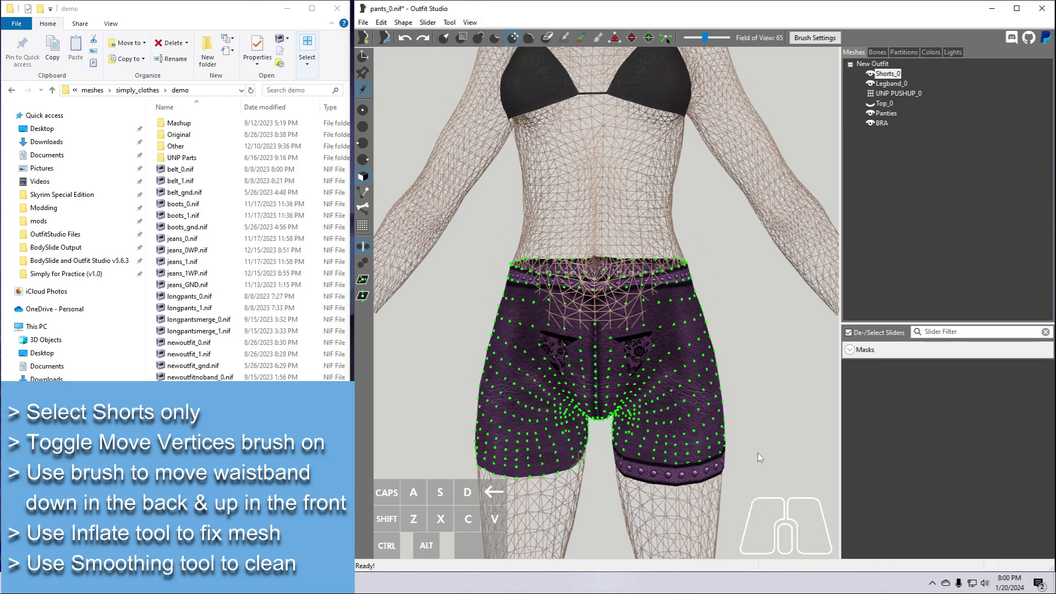
Return UNP PUSHUP_0 to solid display and inflate the front and back of the shorts' waistband where the body pokes through.
scroll(757, 453, "up", 3)
left_click(870, 93)
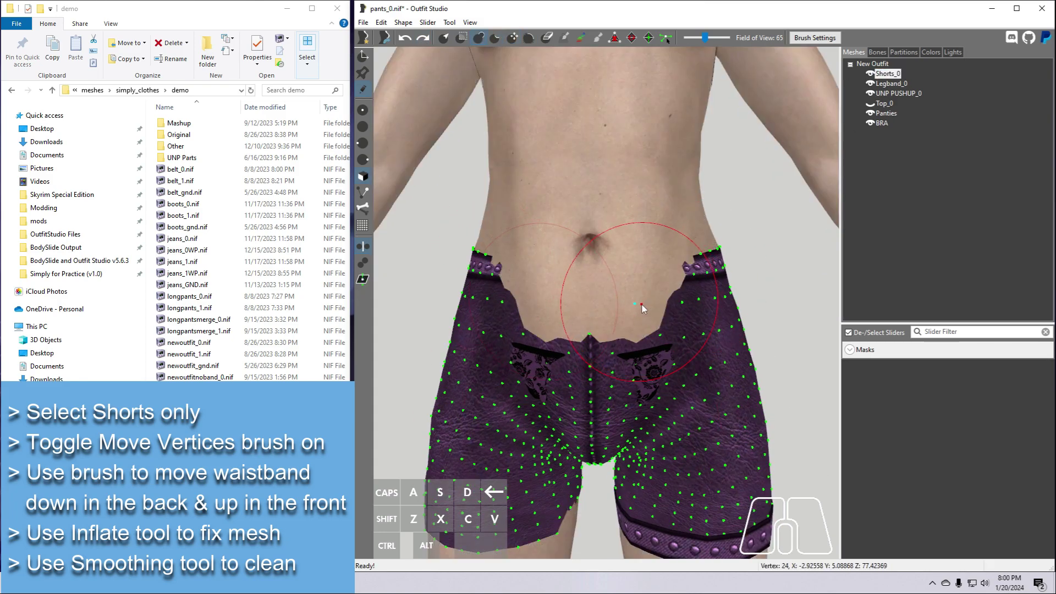
left_click_drag(638, 297, 567, 273)
left_click(541, 288)
scroll(761, 345, "down", 3)
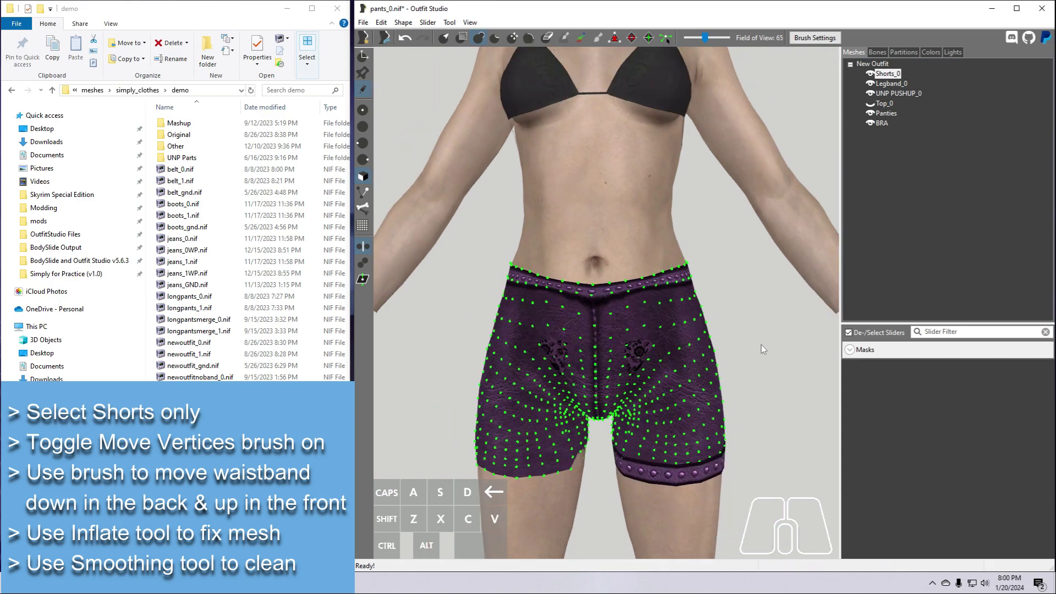
right_click_drag(761, 345, 555, 325)
left_click_drag(637, 317, 667, 315)
mouse_move(552, 284)
right_mouse_down()
mouse_move(748, 395)
mouse_move(786, 404)
right_mouse_up()
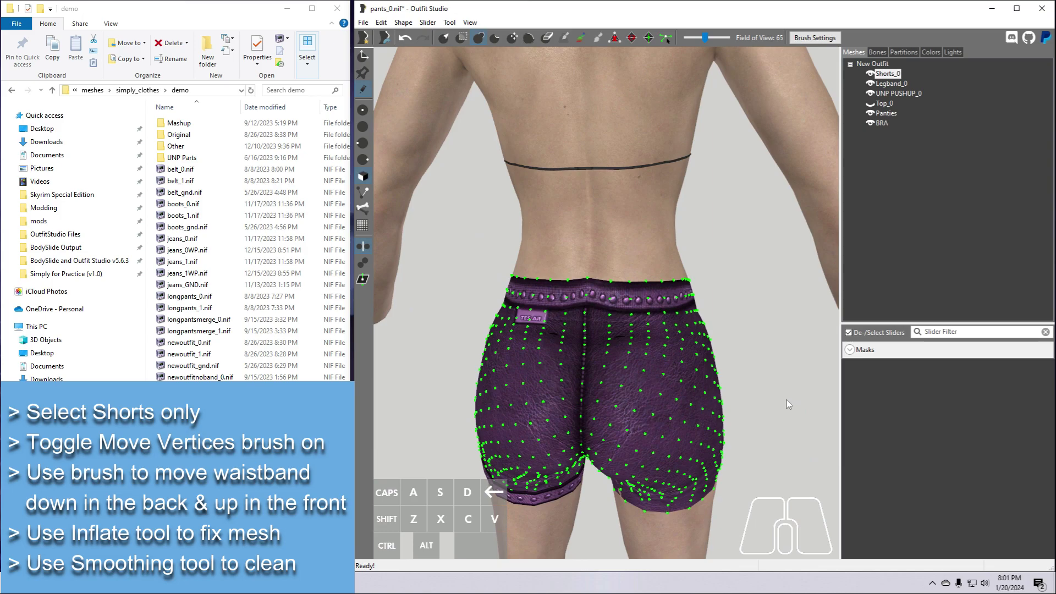
Smooth the back and front of the shorts' waistband with the Smoothing brush.
left_click(529, 37)
scroll(591, 322, "up", 2)
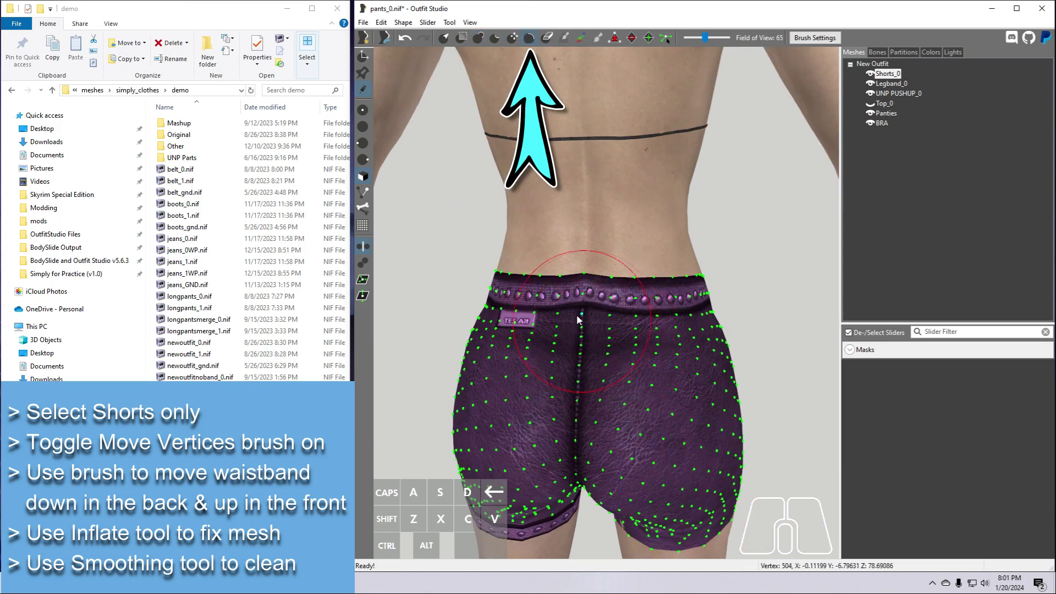
mouse_move(580, 315)
left_mouse_down()
mouse_move(552, 302)
mouse_move(688, 305)
mouse_move(514, 305)
left_mouse_up()
left_click(672, 312)
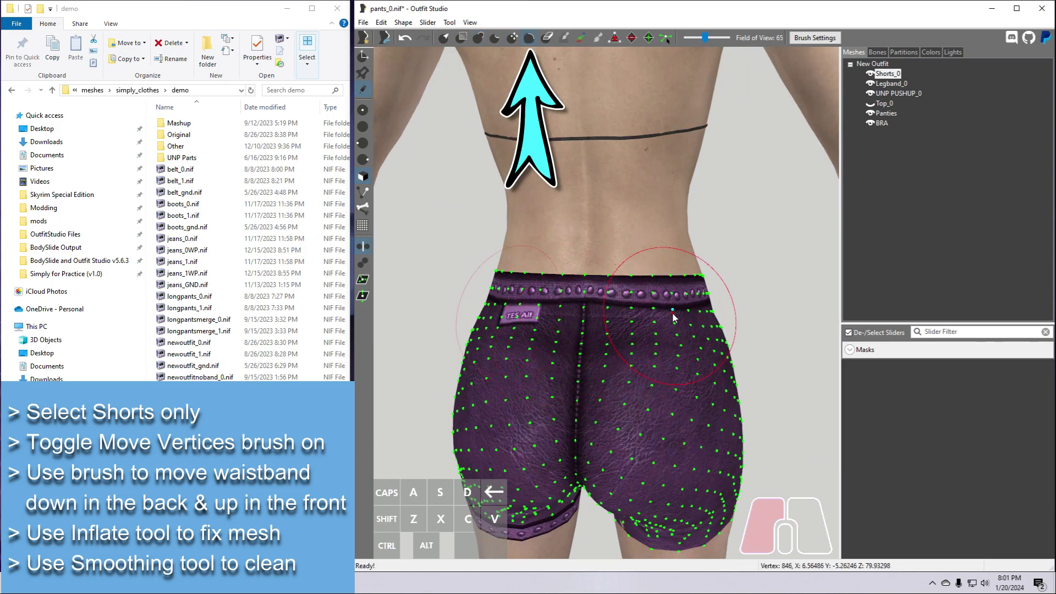
mouse_move(814, 393)
right_mouse_down()
mouse_move(711, 398)
mouse_move(698, 368)
mouse_move(638, 352)
right_mouse_up()
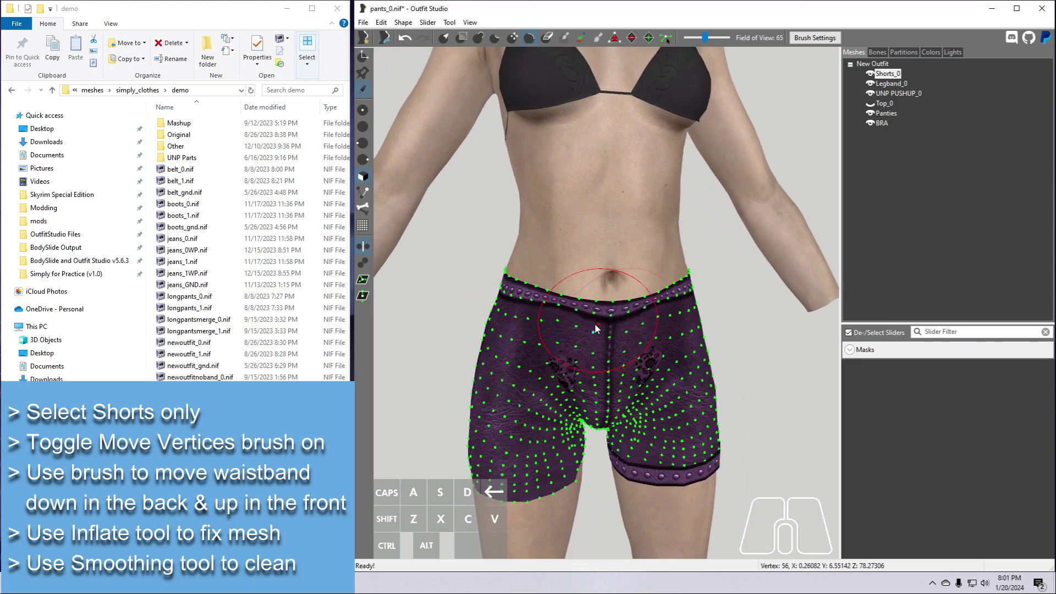
left_click_drag(594, 321, 568, 330)
left_click(569, 331)
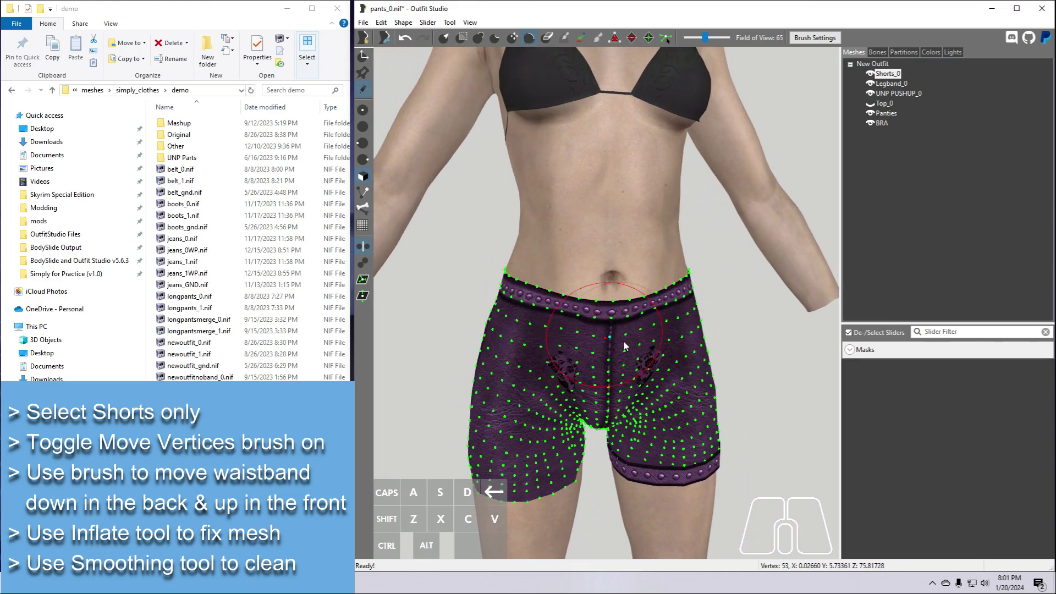
mouse_move(710, 379)
right_mouse_down()
mouse_move(799, 398)
mouse_move(935, 392)
right_mouse_up()
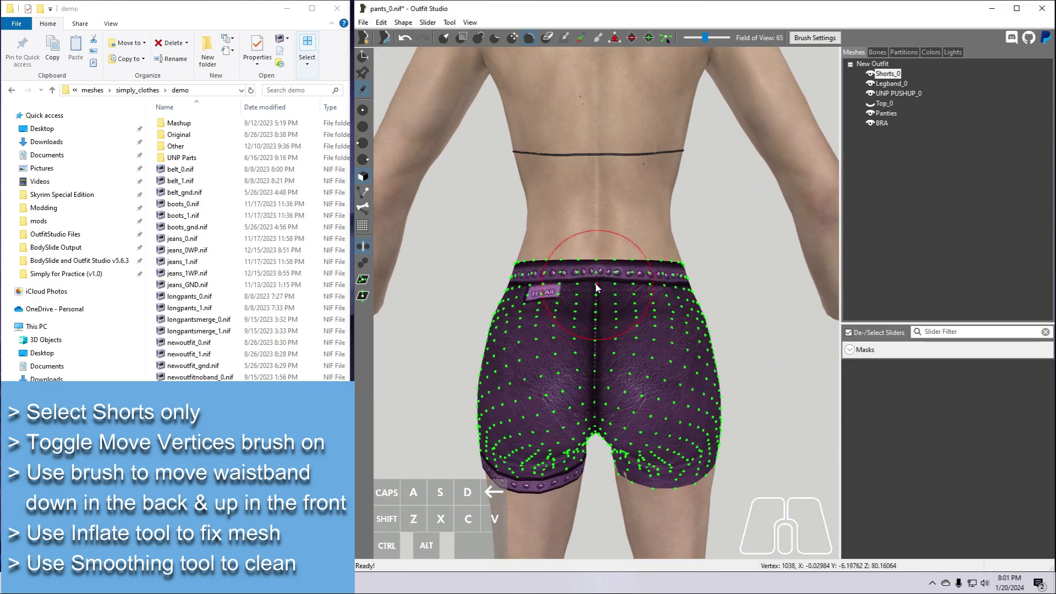
mouse_move(595, 284)
left_mouse_down()
mouse_move(551, 280)
mouse_move(657, 281)
left_mouse_up()
right_click_drag(814, 357, 597, 369)
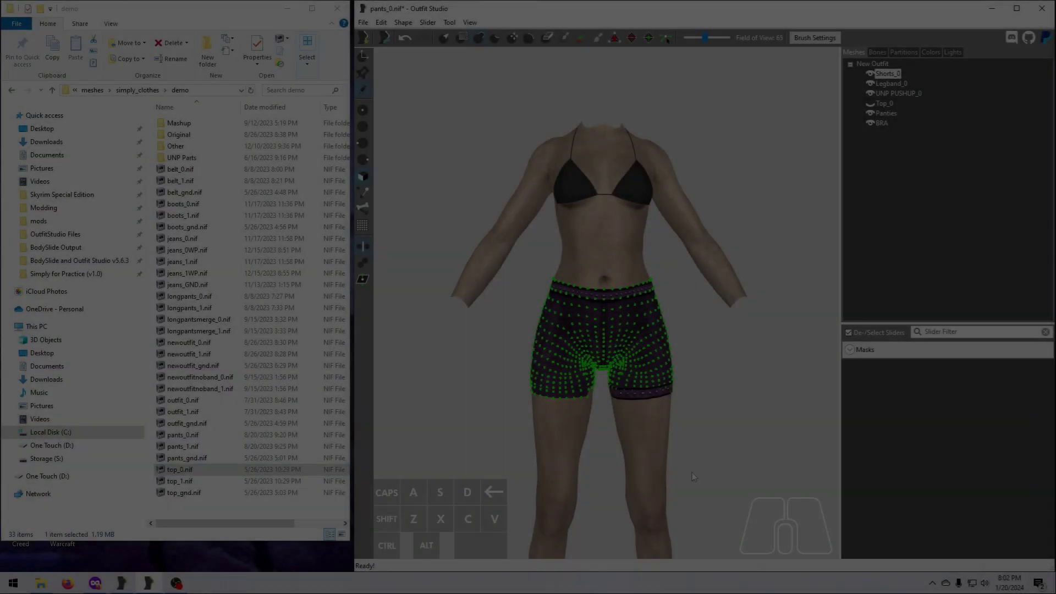
Move individual vertices slightly up along the front waistband's lower edge and the row beneath it with the Move Vertex tool.
scroll(691, 473, "up", 5)
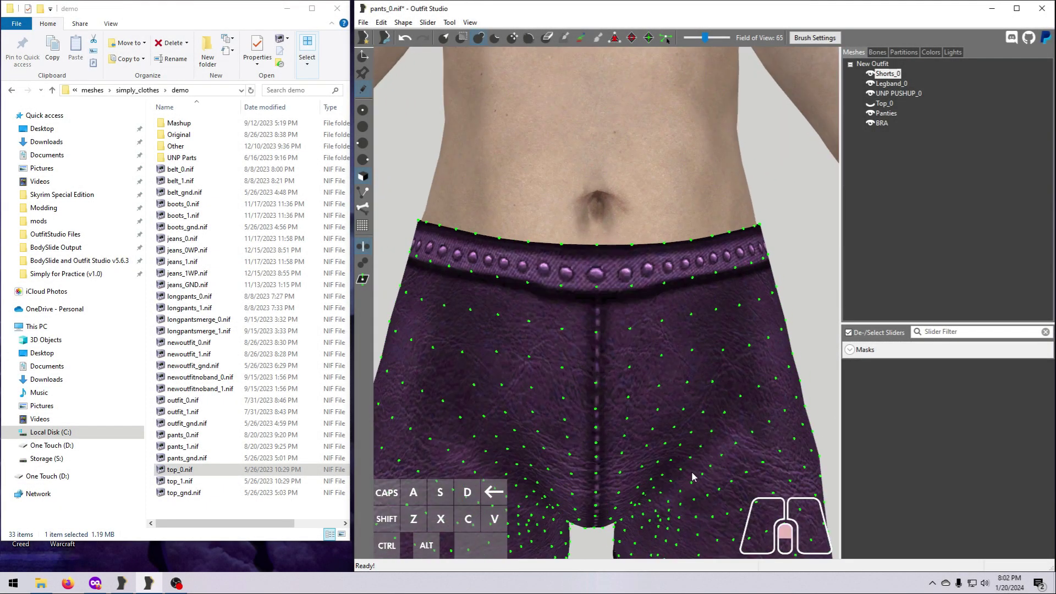
left_click(667, 38)
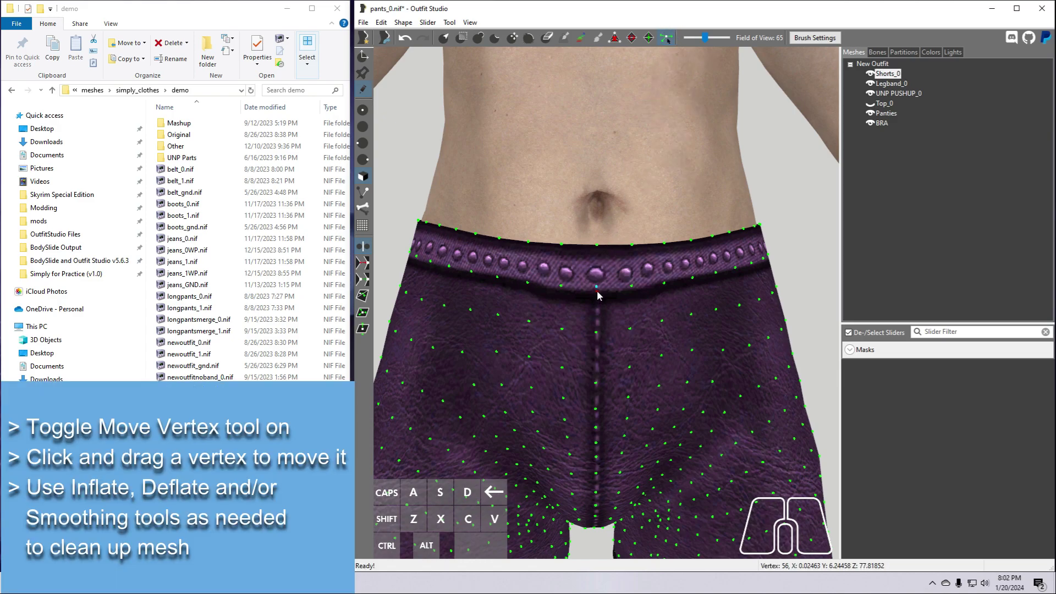
left_click_drag(597, 291, 597, 288)
left_click_drag(564, 290, 565, 288)
left_click_drag(563, 328, 565, 319)
left_click_drag(532, 325, 531, 313)
left_click_drag(499, 319, 499, 311)
Reposition individual vertices on and beside the front centre seam below the waistband.
left_click_drag(598, 331, 532, 292)
left_click_drag(596, 319, 595, 306)
left_click_drag(565, 317, 562, 308)
left_click_drag(562, 367, 562, 350)
left_click_drag(595, 394, 595, 367)
mouse_move(563, 397)
left_mouse_down()
mouse_move(564, 385)
mouse_move(565, 411)
left_mouse_up()
left_click_drag(596, 424, 596, 419)
Nudge individual vertices along the upper edge of the shorts' back waistband with the Move Vertex tool.
right_click_drag(595, 419, 742, 419)
left_click_drag(665, 312, 607, 300)
right_click_drag(607, 304, 591, 294)
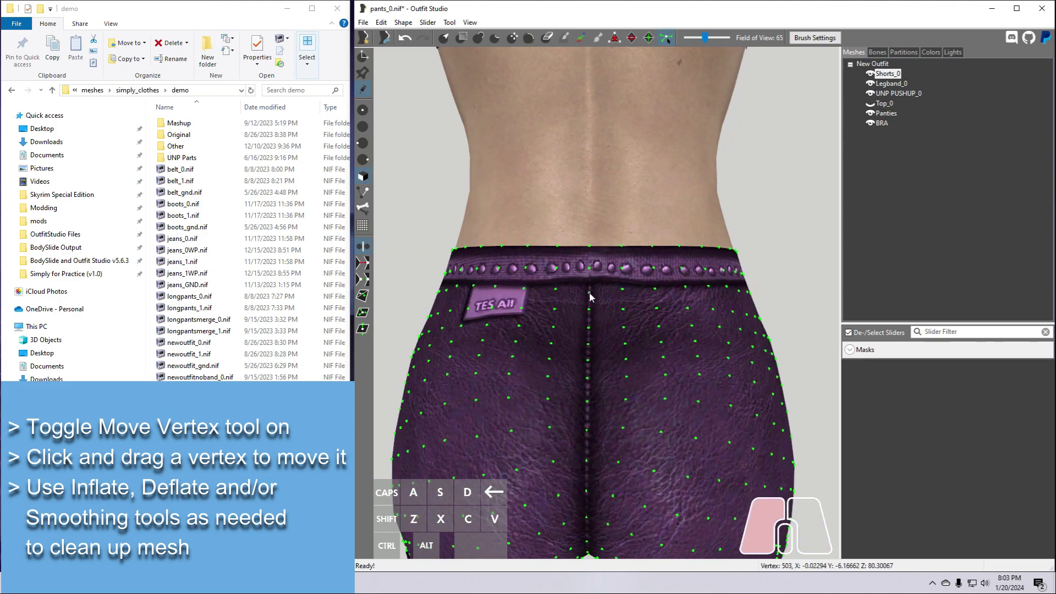
scroll(560, 297, "up", 2)
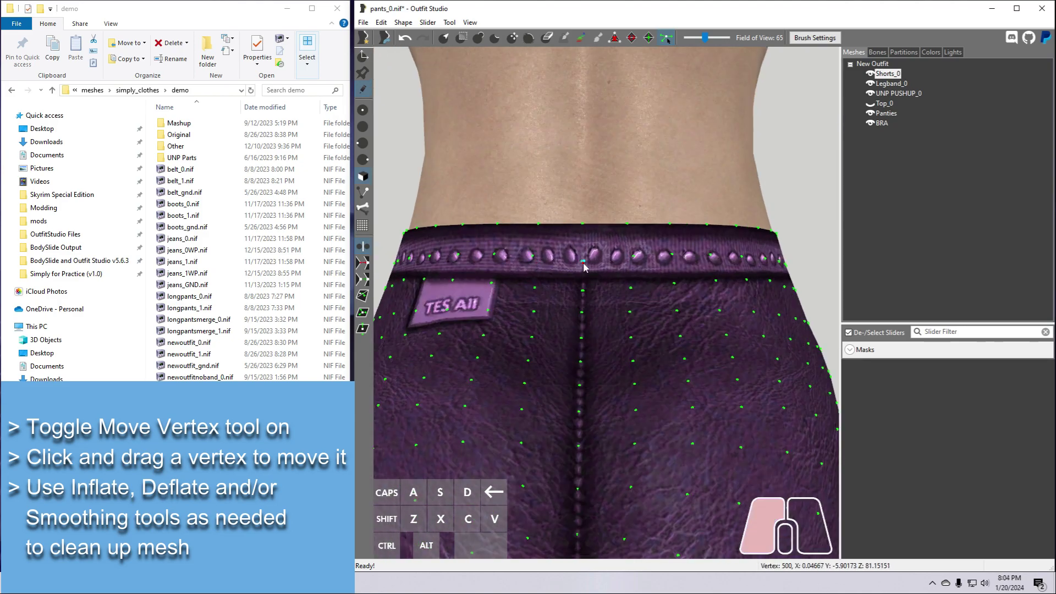
left_click_drag(583, 223, 583, 225)
left_click_drag(539, 223, 538, 225)
left_click_drag(740, 256, 766, 259)
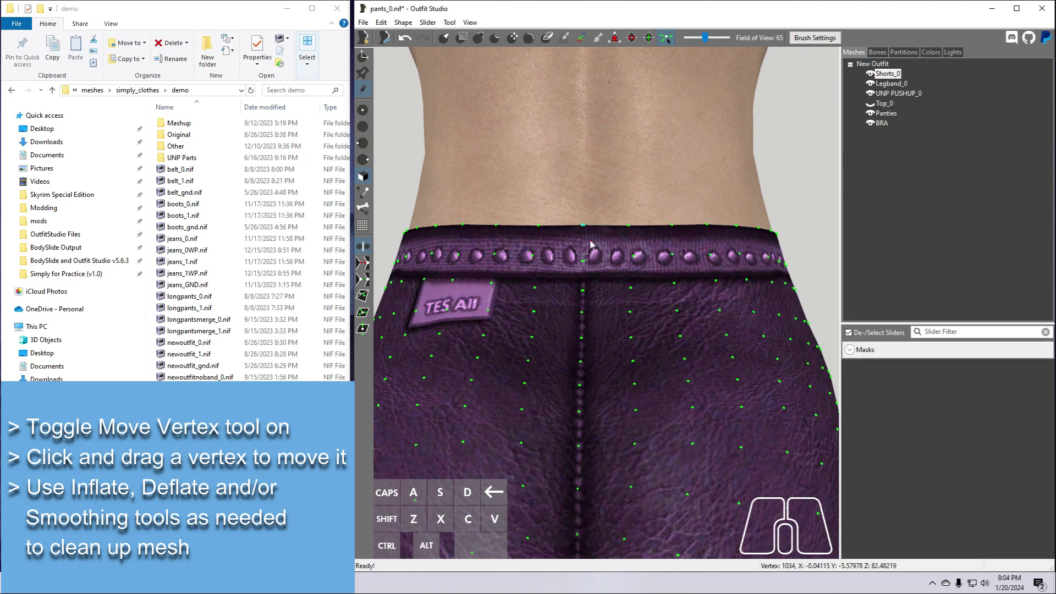
Switch to the Inflate brush and inspect the whole shorts from several sides for remaining mesh flaws.
scroll(590, 240, "down", 3)
right_click_drag(794, 418, 965, 419)
key("2")
mouse_move(737, 413)
right_mouse_down()
mouse_move(804, 415)
mouse_move(762, 415)
right_mouse_up()
right_click_drag(731, 465, 709, 465)
right_click_drag(590, 484, 757, 488)
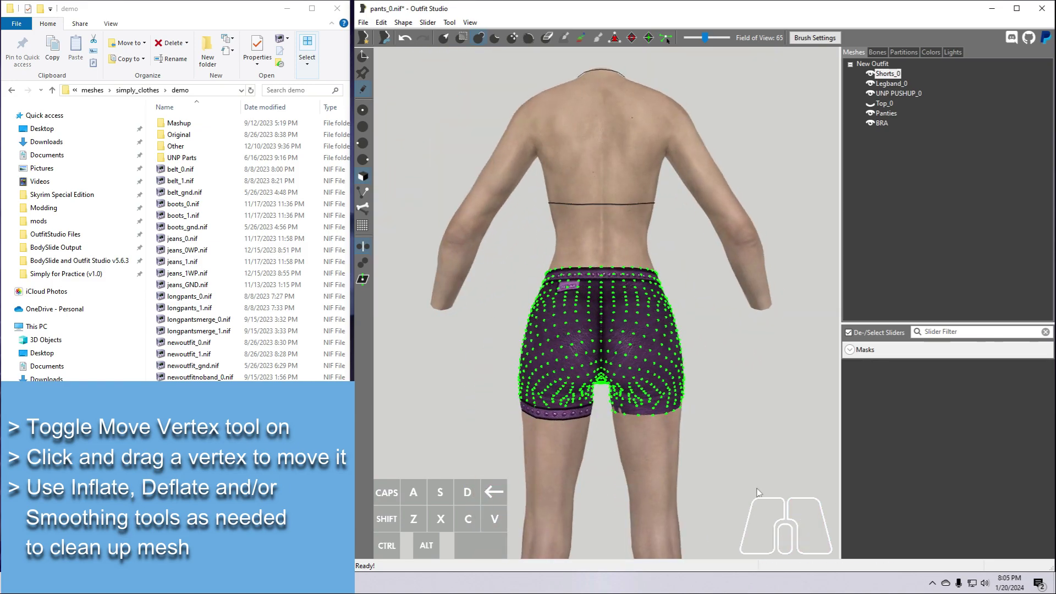
Try moving single vertices on the seat of the shorts with different Move Vertex options, and undo the last vertex move.
scroll(672, 505, "up", 3)
left_click(666, 39)
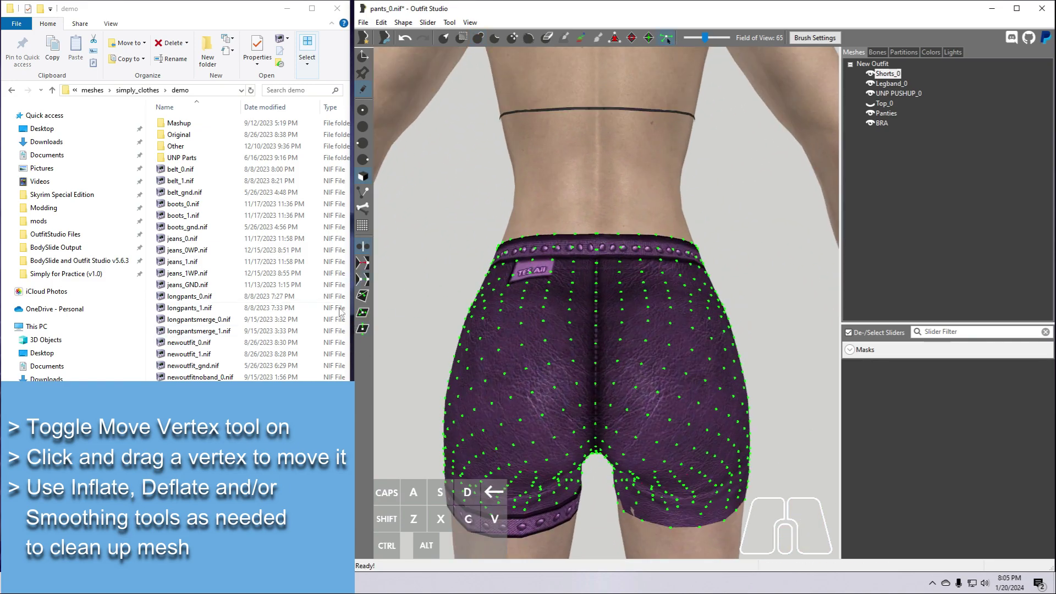
left_click(362, 296)
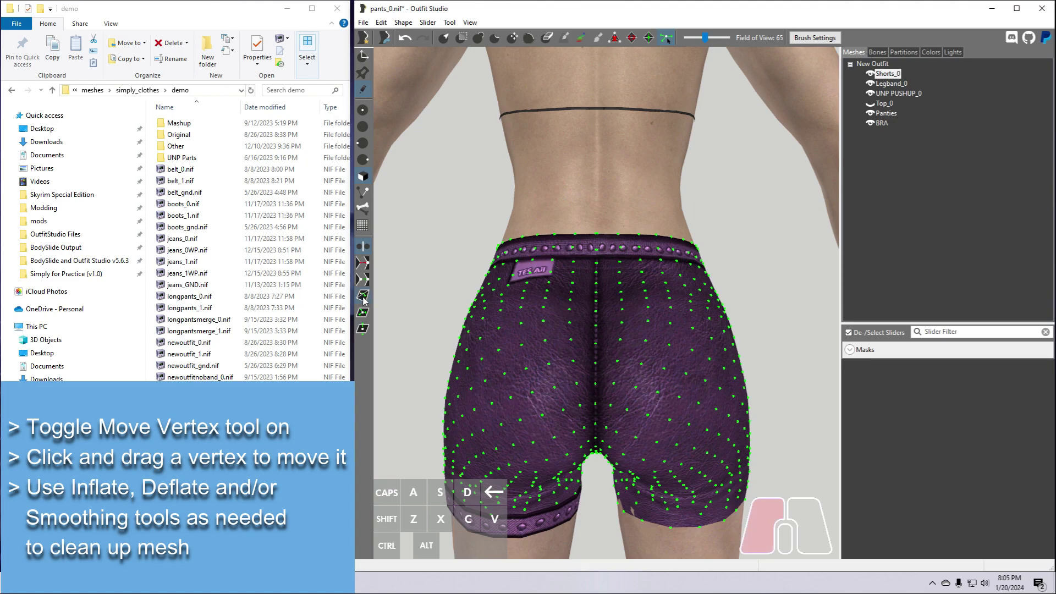
left_click_drag(624, 328, 685, 360)
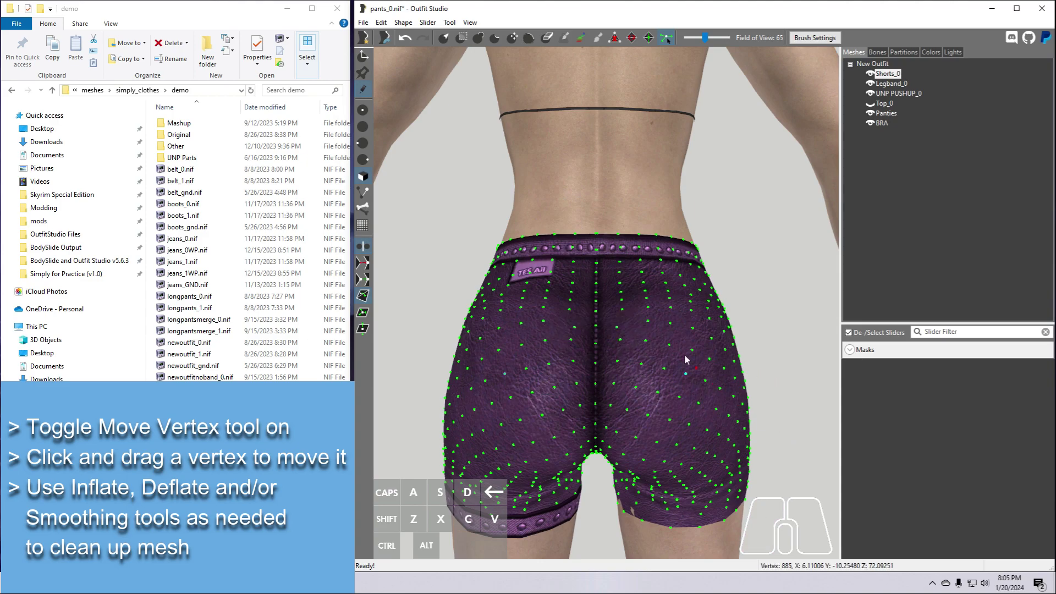
left_click_drag(615, 332, 648, 329)
scroll(617, 325, "down", 1)
left_click(363, 329)
right_click_drag(652, 336, 814, 460)
scroll(808, 451, "up", 2)
mouse_move(687, 349)
left_mouse_down()
mouse_move(808, 331)
mouse_move(679, 357)
mouse_move(903, 309)
mouse_move(805, 341)
mouse_move(684, 358)
left_mouse_up()
mouse_move(687, 355)
left_mouse_down()
mouse_move(714, 336)
mouse_move(684, 359)
left_mouse_up()
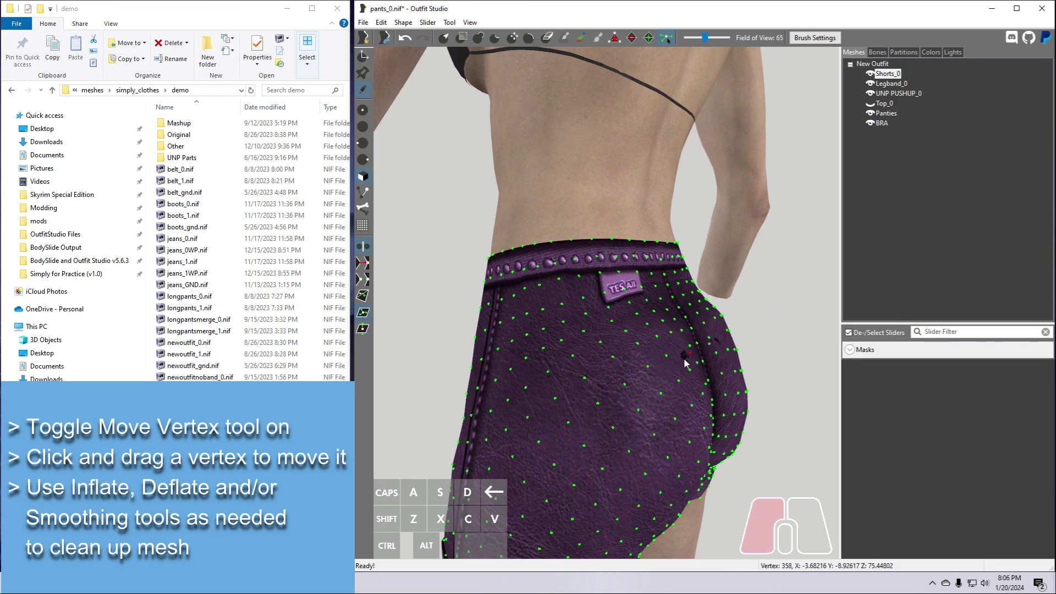
left_click_drag(632, 383, 631, 382)
left_click(405, 40)
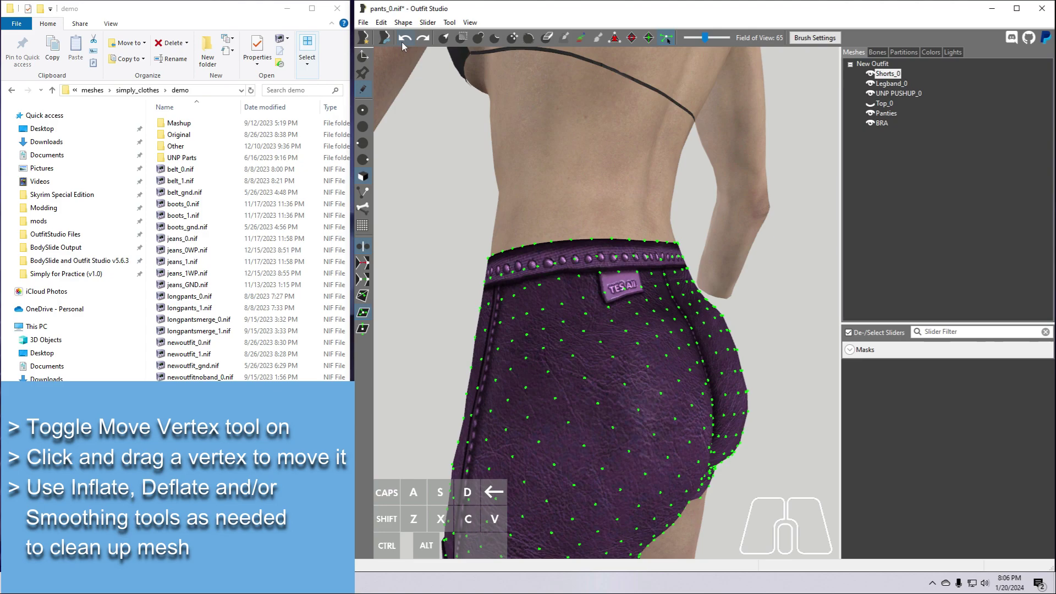
Return to the Inflate brush and compare the shortened shorts with the Pants_0 wireframe from the back and front.
mouse_move(418, 60)
right_mouse_down()
mouse_move(498, 66)
mouse_move(451, 63)
right_mouse_up()
left_click(478, 38)
left_click_drag(671, 316, 715, 306)
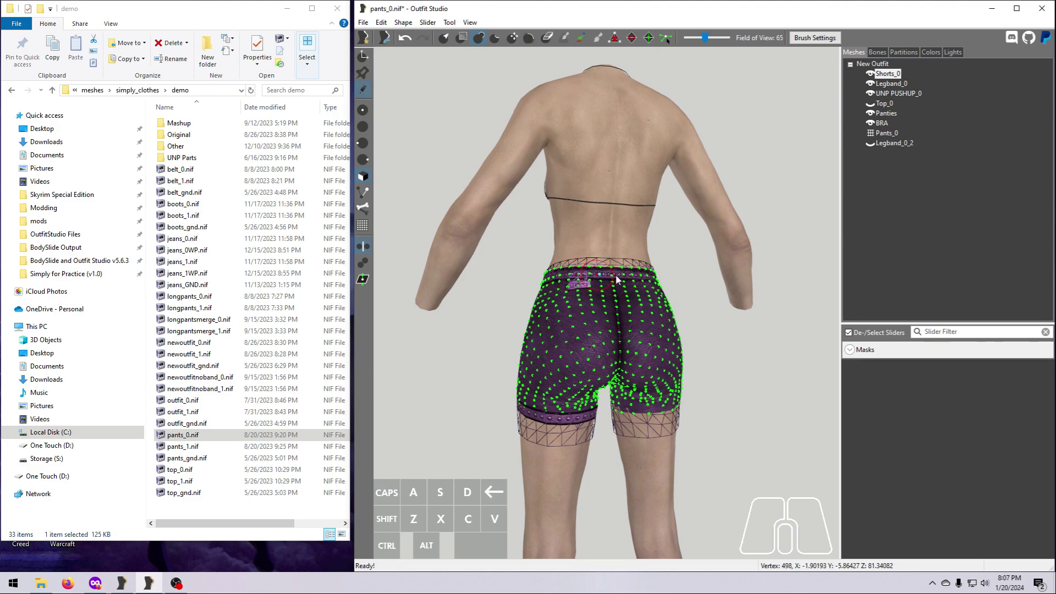
right_click_drag(615, 275, 1038, 390)
scroll(797, 388, "up", 5)
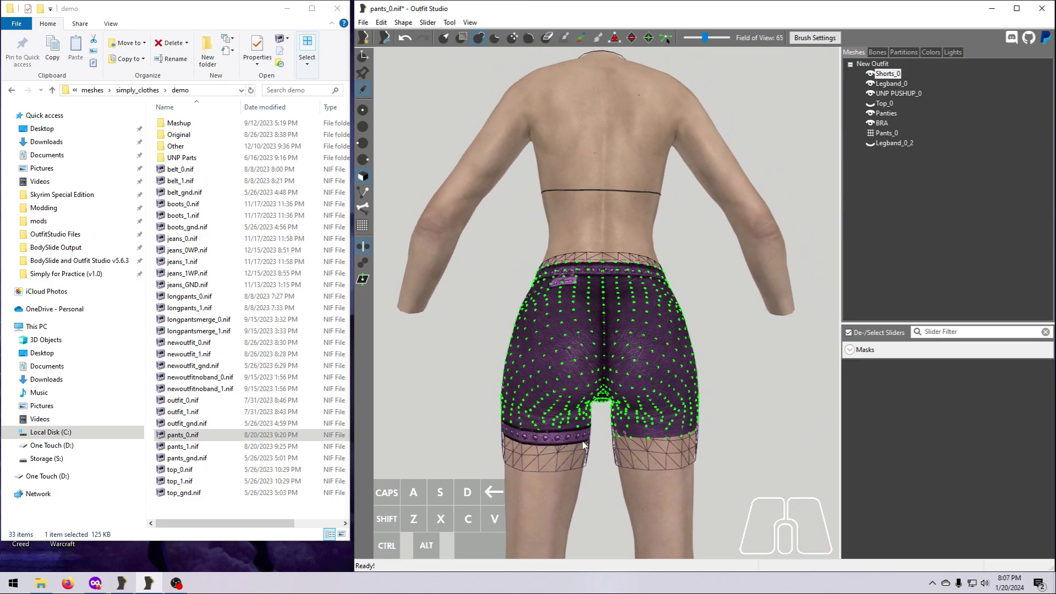
right_click_drag(559, 486, 729, 486)
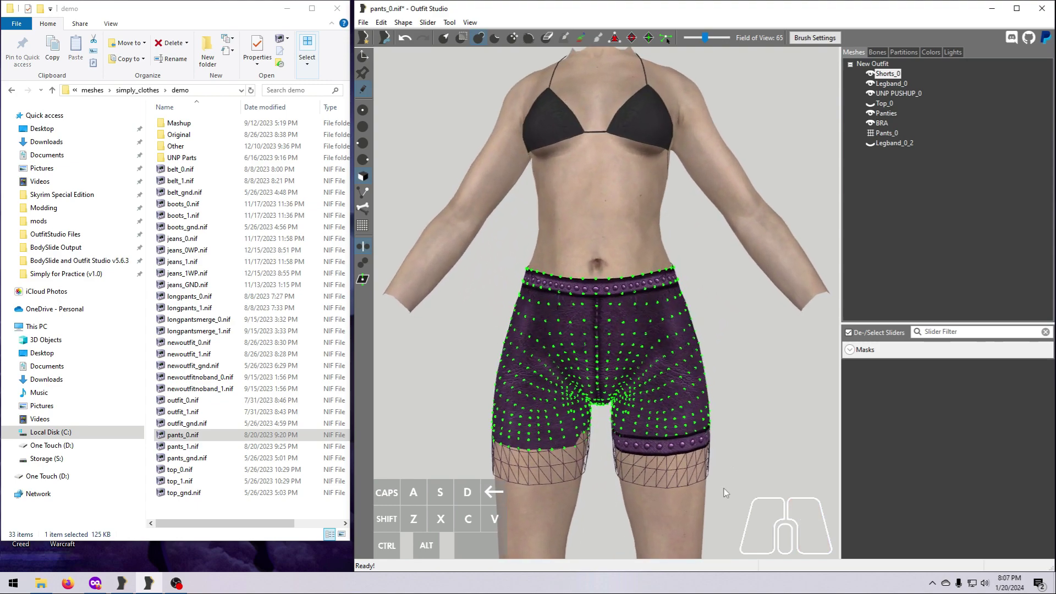
scroll(724, 488, "down", 3)
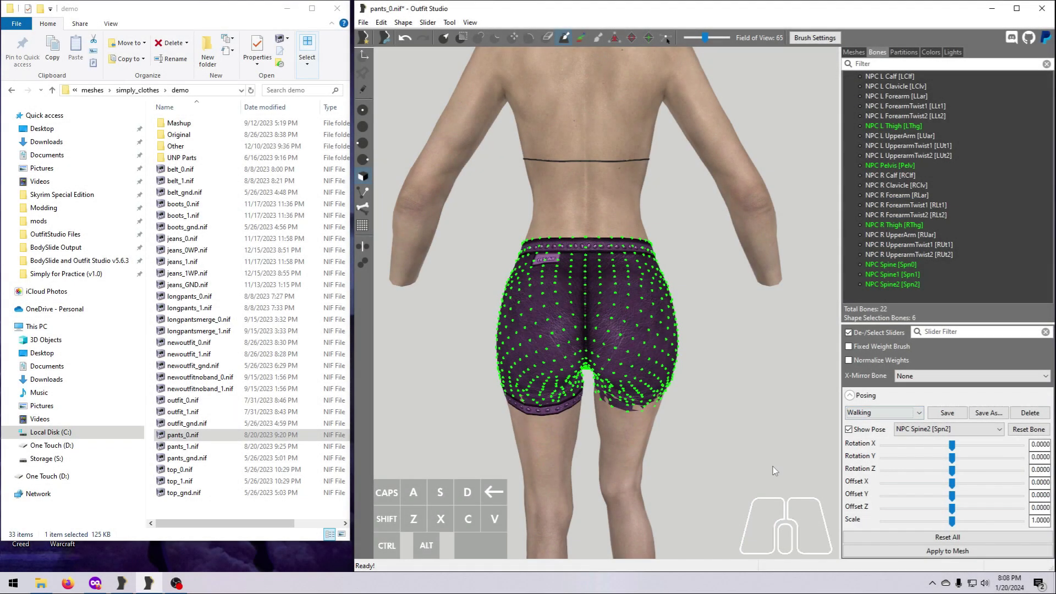
Check the shorts in the Walking and StrafeRight poses, examining the waistband and legs from several sides.
right_click_drag(773, 466, 821, 452)
right_click_drag(903, 458, 777, 461)
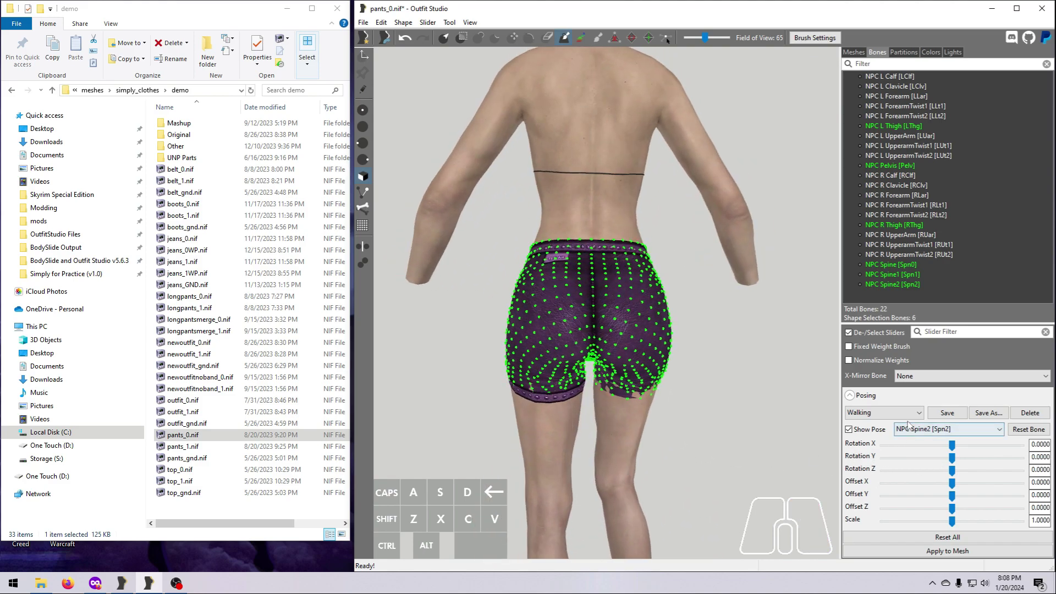
left_click(891, 412)
left_click(882, 385)
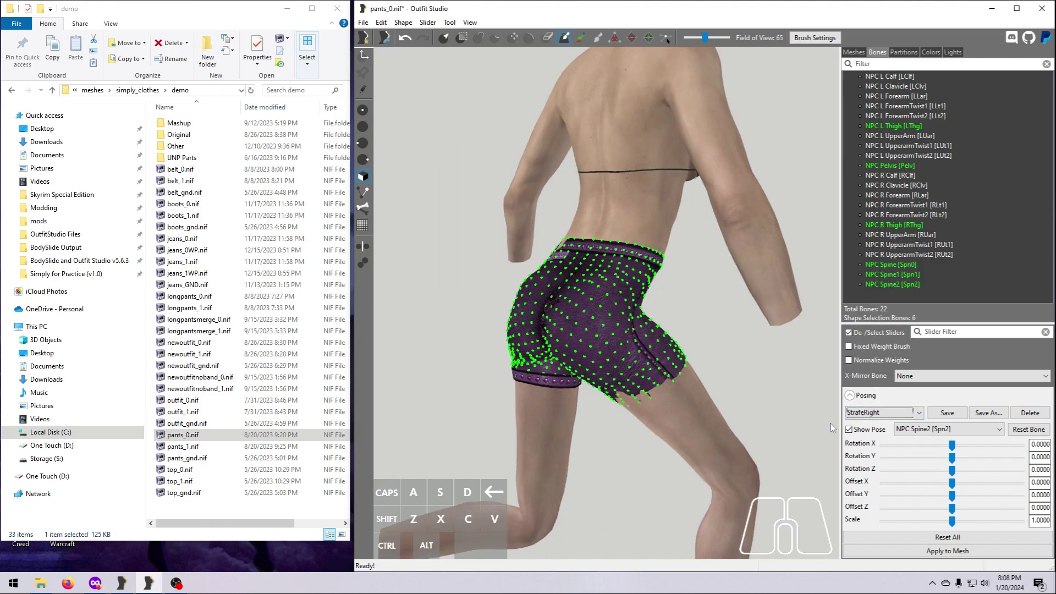
right_click_drag(708, 452, 751, 402)
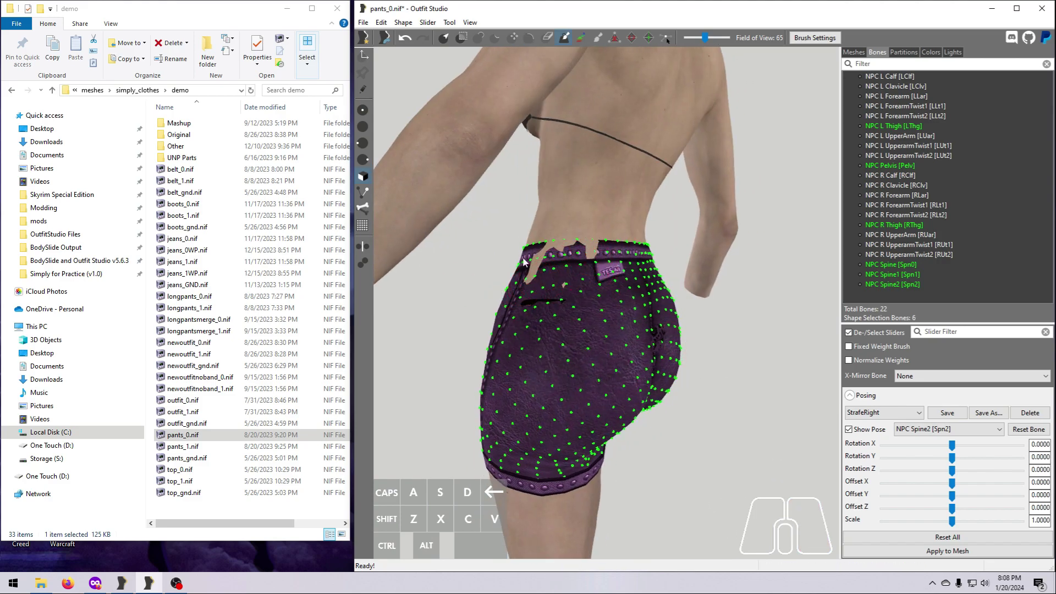
left_click(444, 38)
right_click_drag(579, 264, 631, 455)
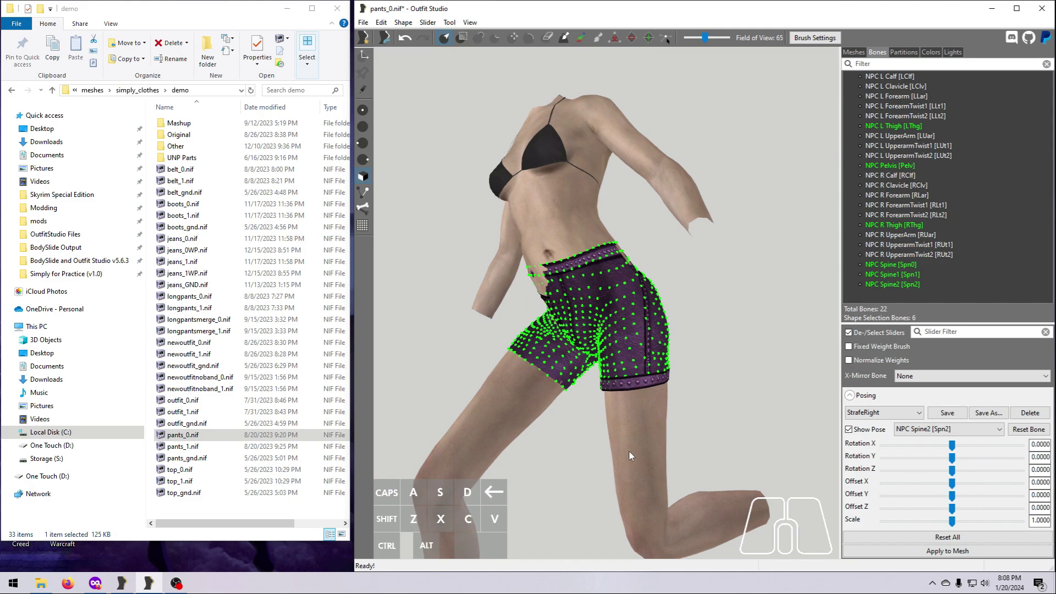
Return to the mesh list and set UNP PUSHUP_0 as the reference shape.
left_click(854, 53)
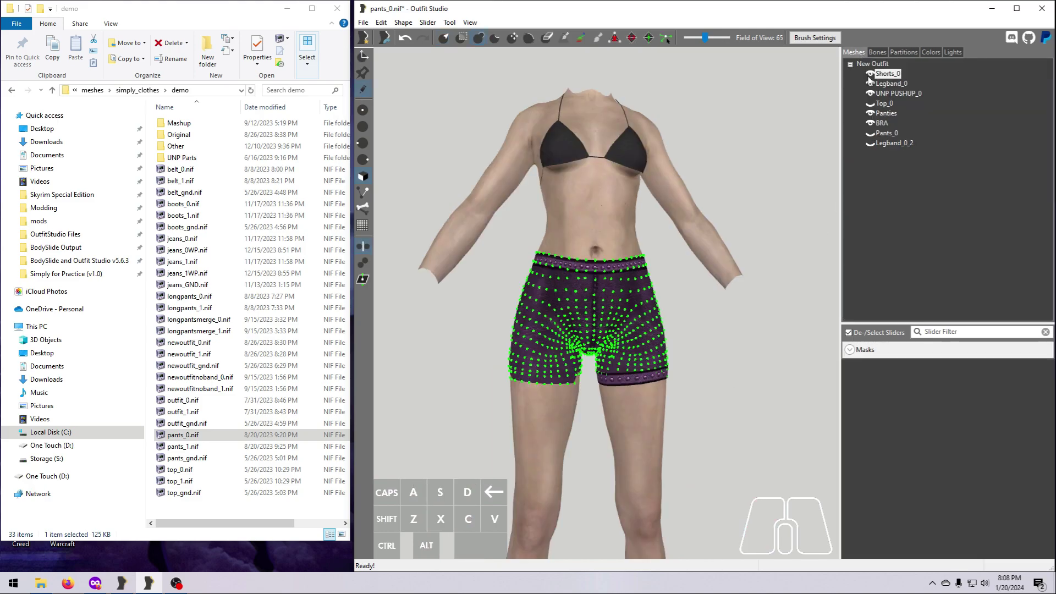
left_click(897, 94)
right_click(898, 94)
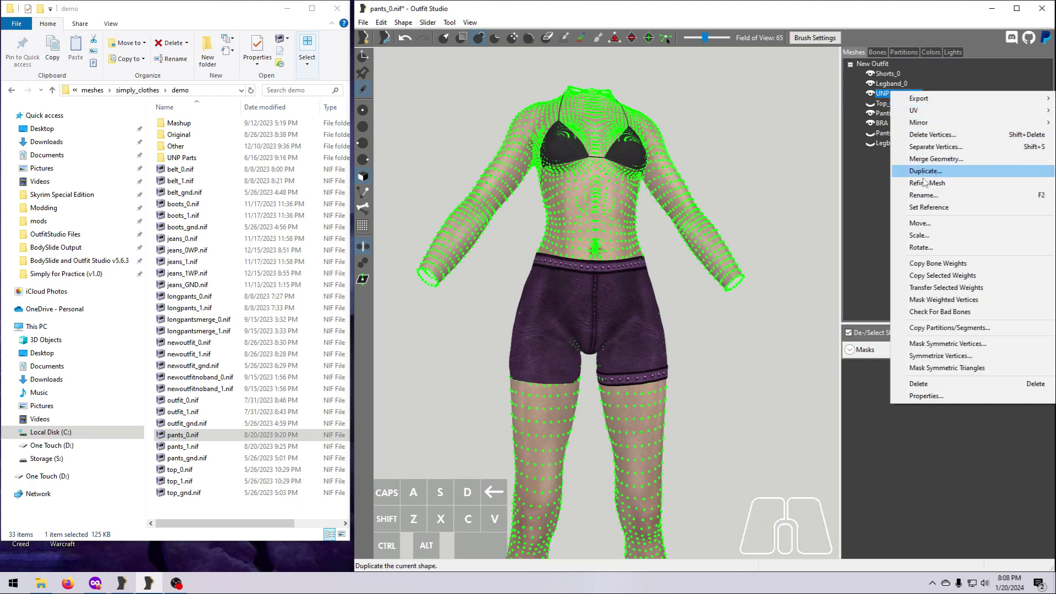
left_click(921, 208)
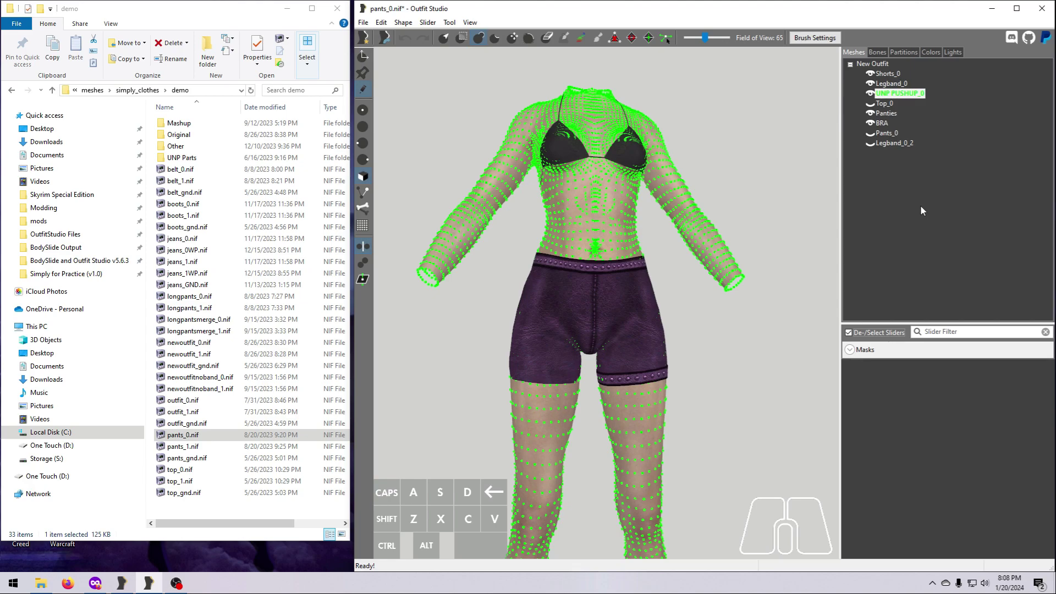
Copy bone weights from the reference to Legband_0 and Shorts_0 with search radius 5 and 4 max vertex targets.
left_click(893, 83)
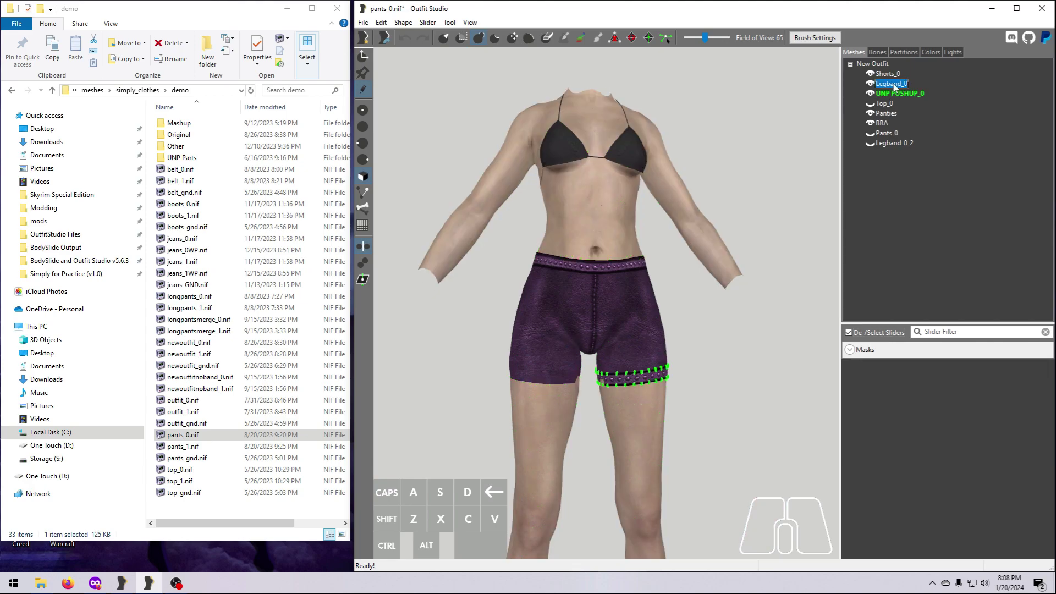
left_click(892, 75, "ctrl")
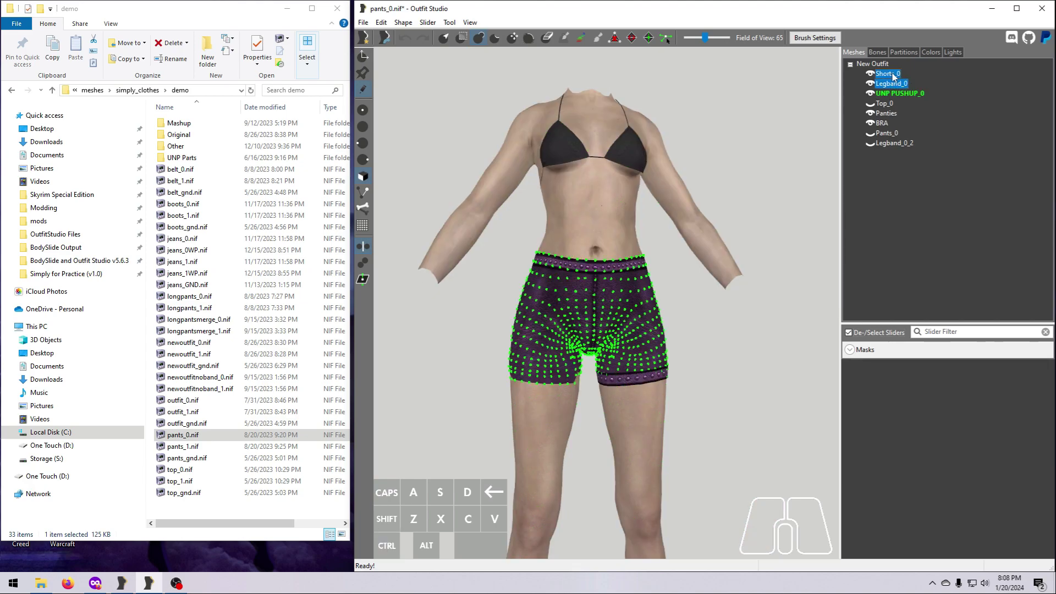
right_click(889, 78)
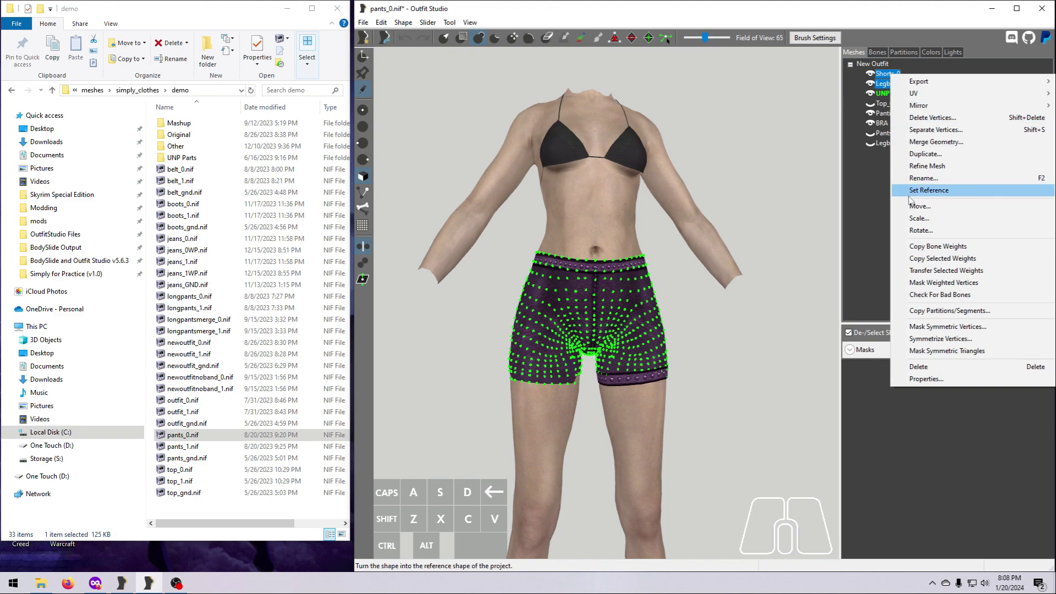
left_click(929, 246)
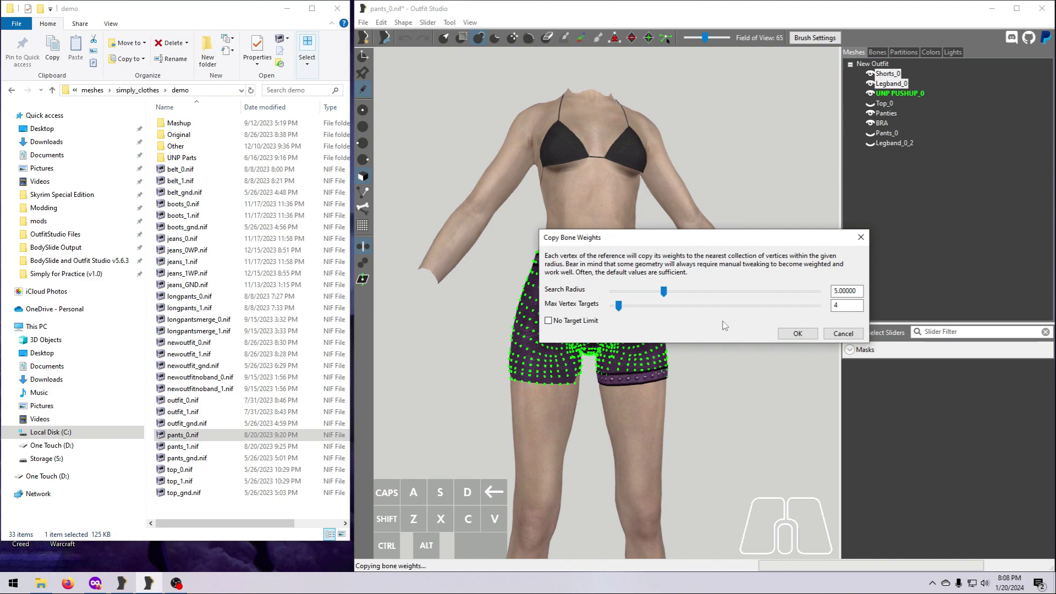
left_click(790, 334)
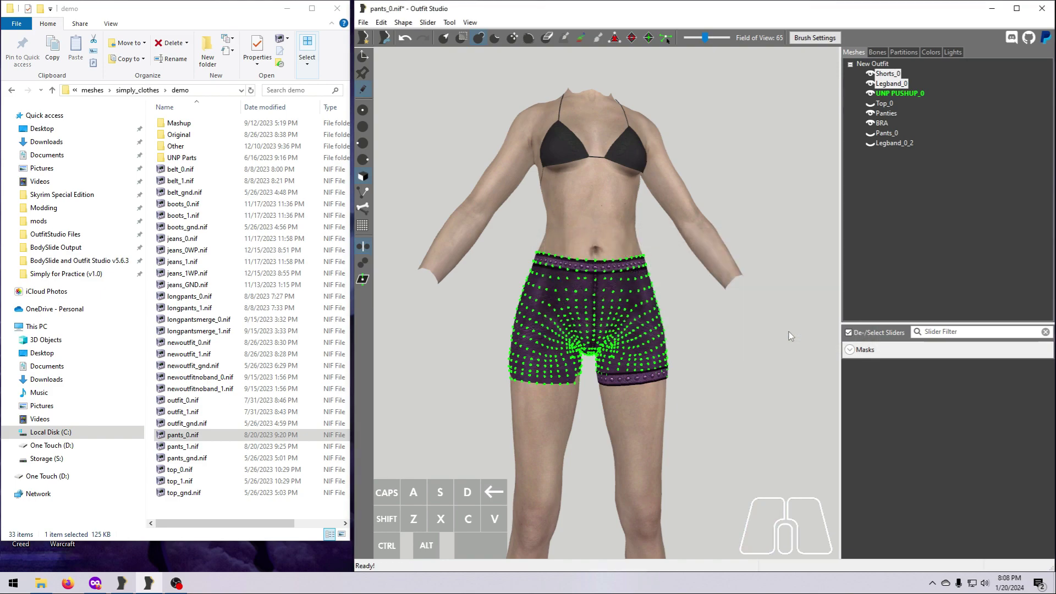
Show the body in its pose again and check how the reweighted shorts and legband follow it.
left_click(877, 52)
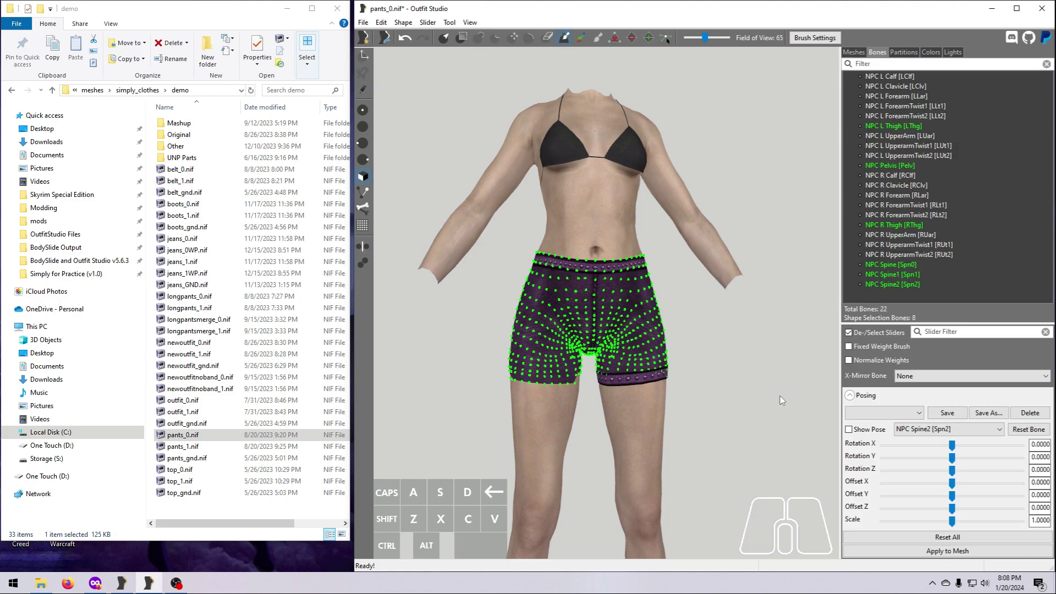
right_click_drag(780, 396, 644, 421)
left_click(848, 430)
right_click_drag(673, 474, 804, 474)
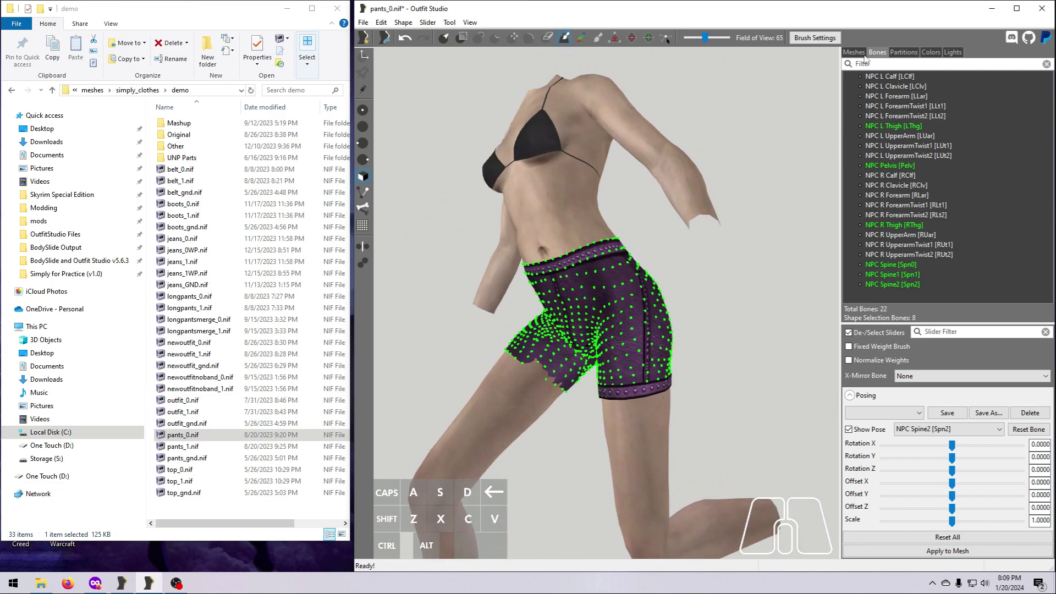
Export Shorts_0 and Legband_0 to a NIF named shorts_0 in the Simply for Practice (v1.0) meshes/simply_clothes/demo folder.
left_click(861, 53)
right_click(887, 76)
mouse_move(908, 91)
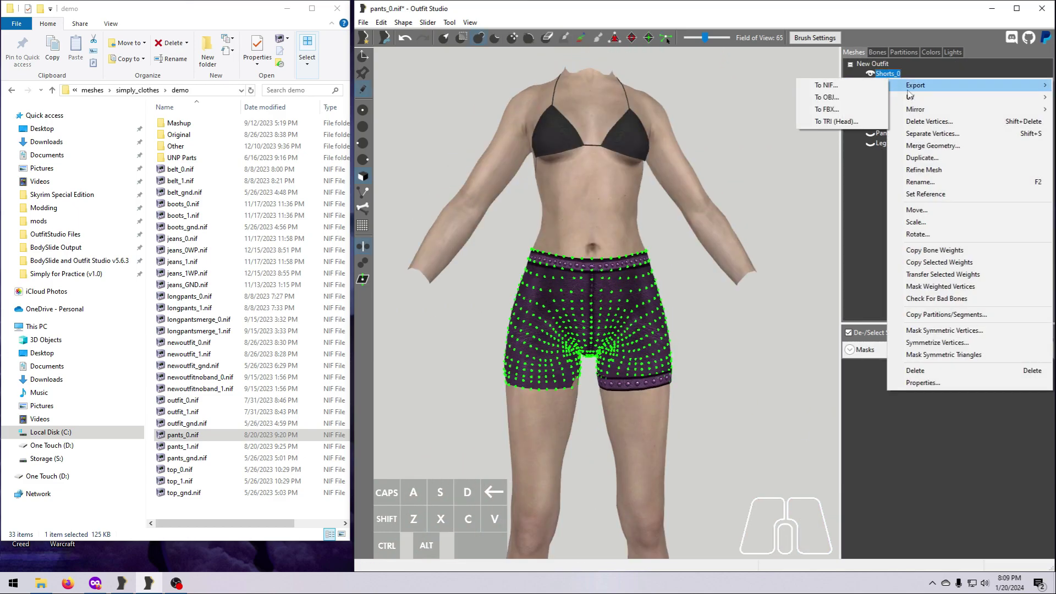
left_click(827, 85)
left_click(411, 196)
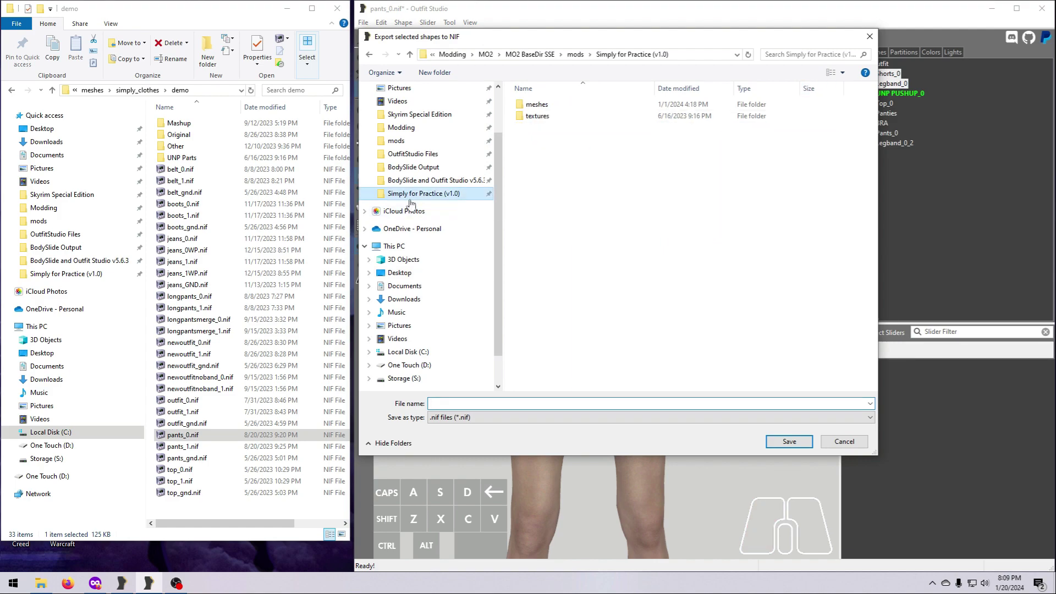
double_click(547, 105)
double_click(548, 116)
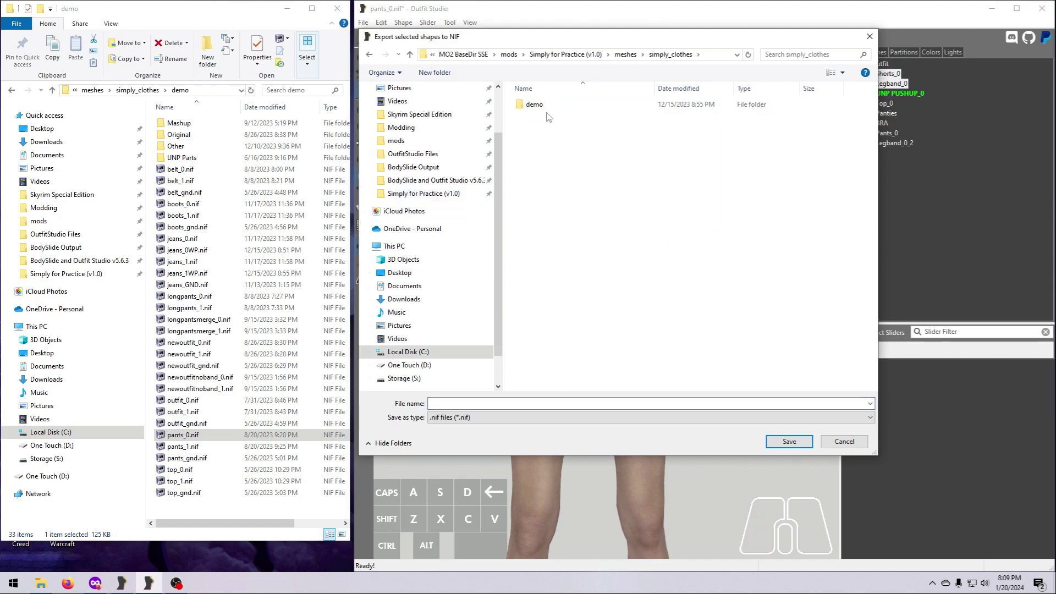
double_click(535, 105)
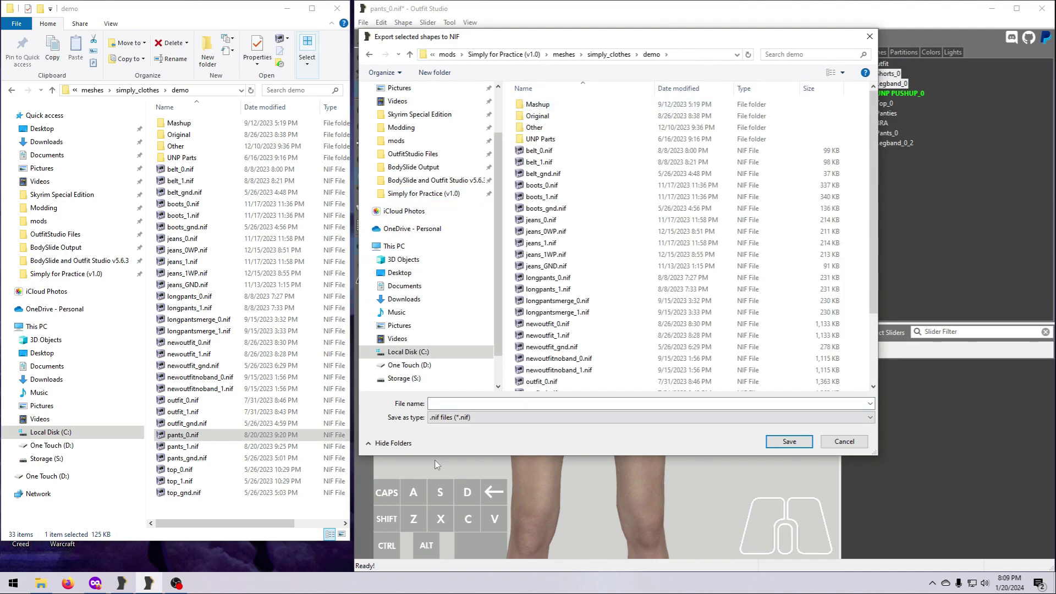
left_click(458, 405)
type("shorts_0")
key("Return")
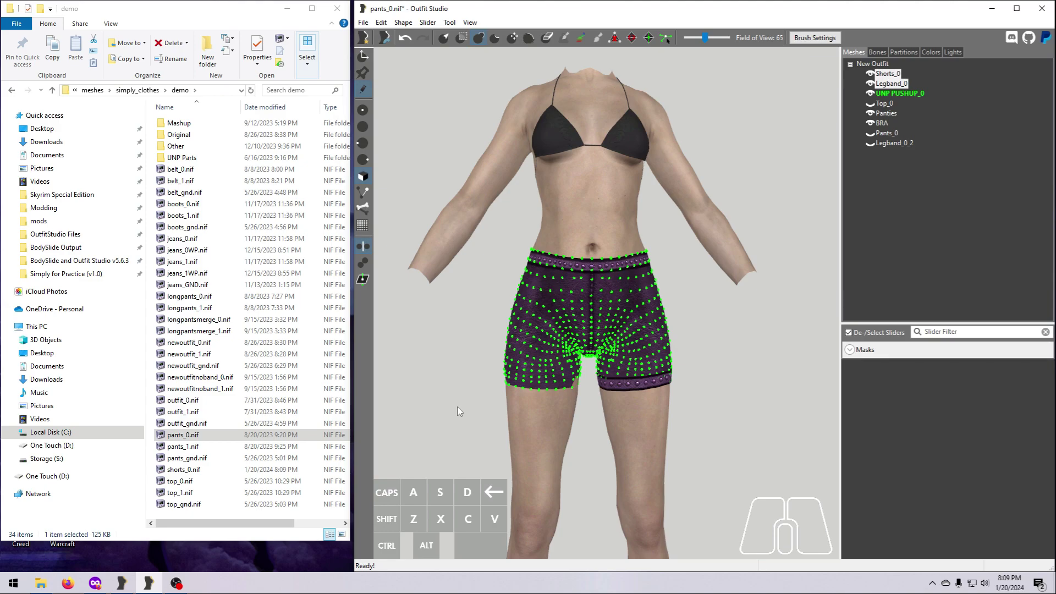
Open shorts_0.nif from the demo folder in NifSkope and inspect the exported shorts.
left_click(197, 470)
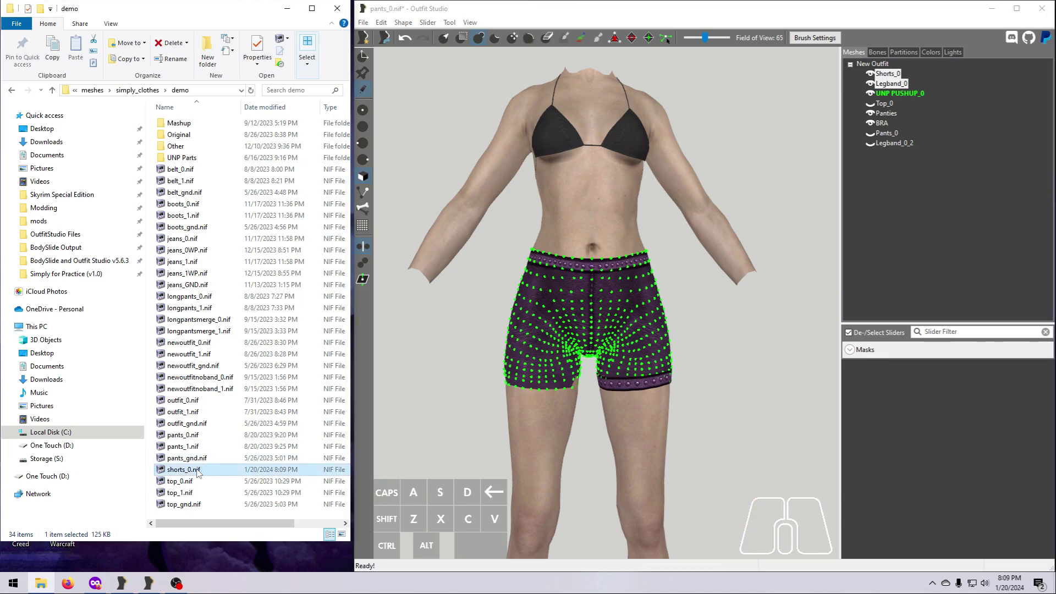
left_click_drag(396, 379, 804, 384)
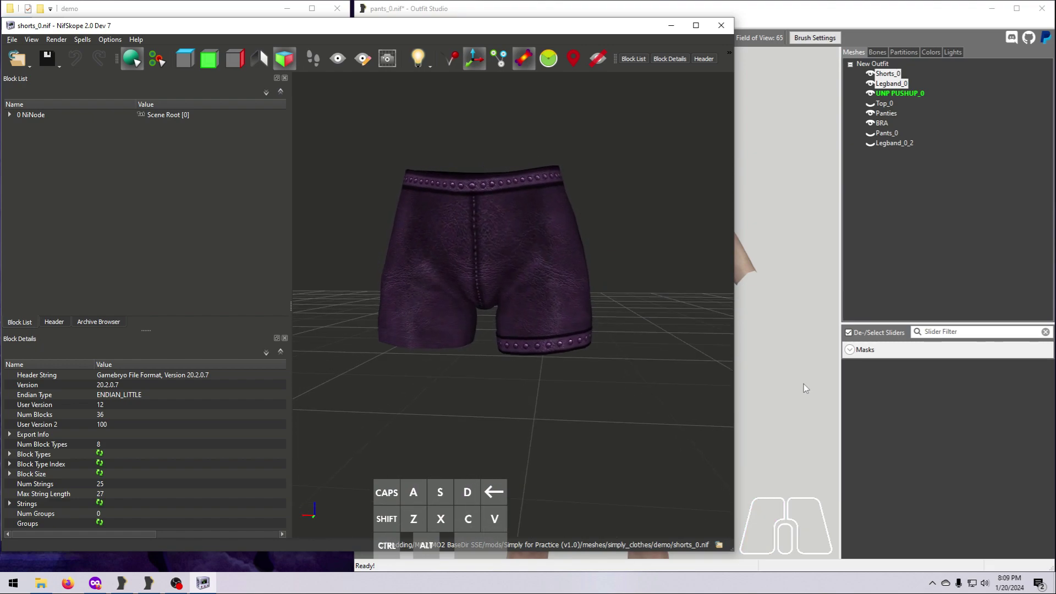